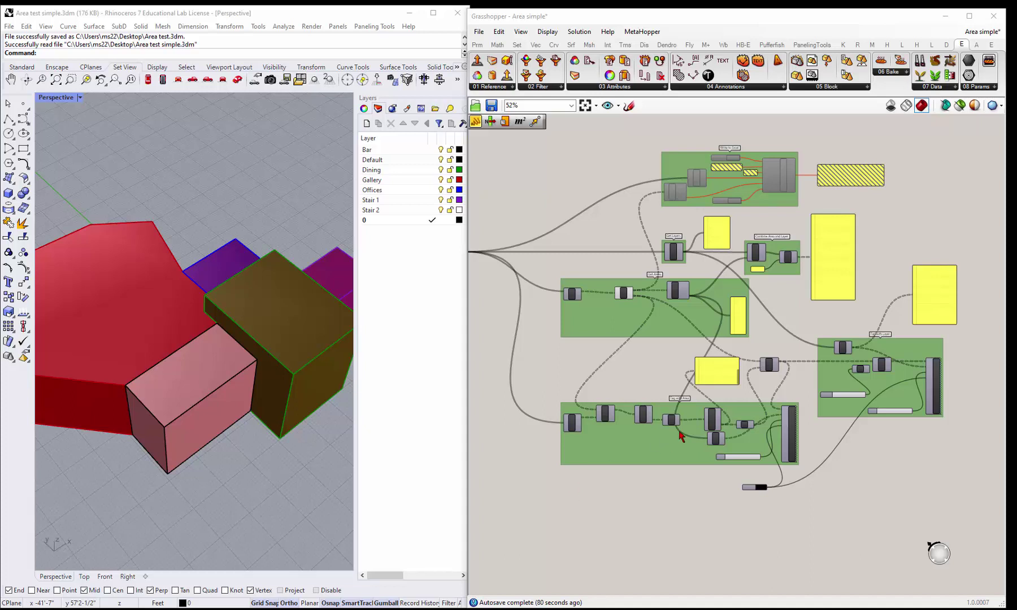
Step: Zoom the canvas into the Tag with Area group, onto the Justified Text component's T input
{"action": "left_click", "coordinate": [373, 440]}
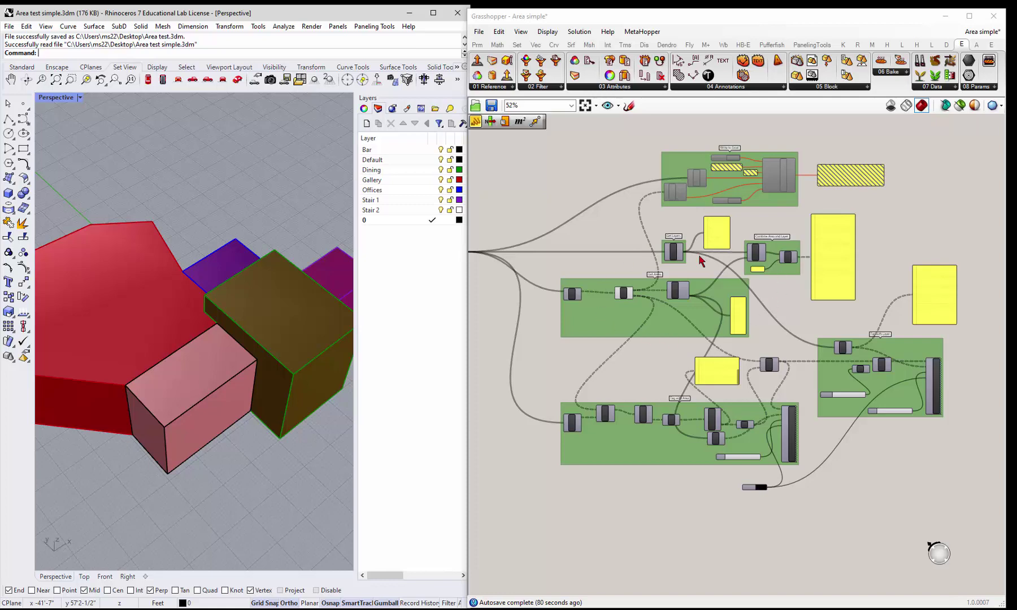
{"action": "scroll", "coordinate": [865, 229], "scroll_direction": "up", "scroll_amount": 3}
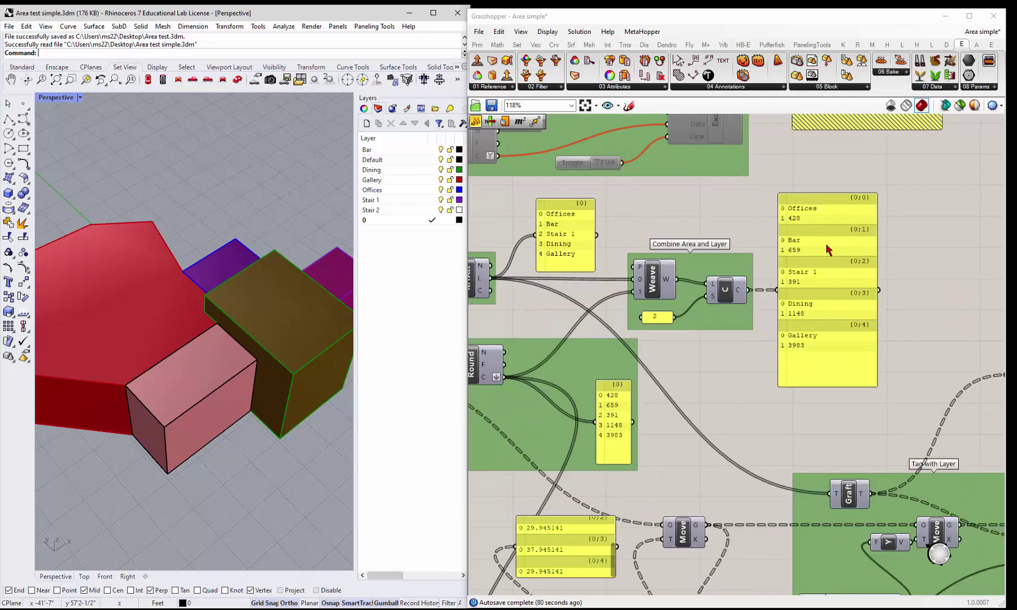
{"action": "scroll", "coordinate": [845, 245], "scroll_direction": "down", "scroll_amount": 4}
{"action": "scroll", "coordinate": [669, 433], "scroll_direction": "up", "scroll_amount": 4}
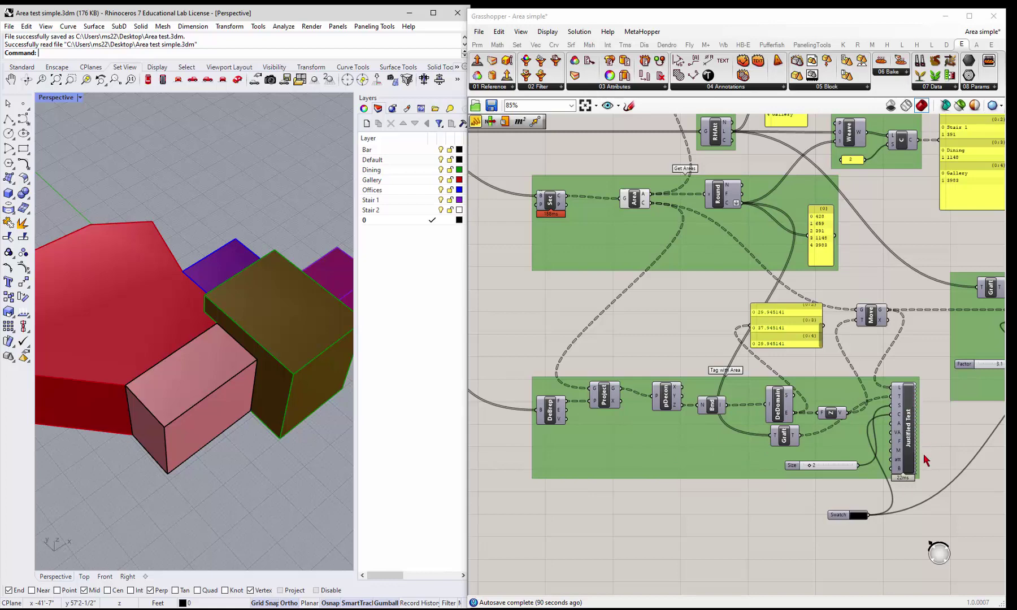
{"action": "scroll", "coordinate": [915, 471], "scroll_direction": "up", "scroll_amount": 1}
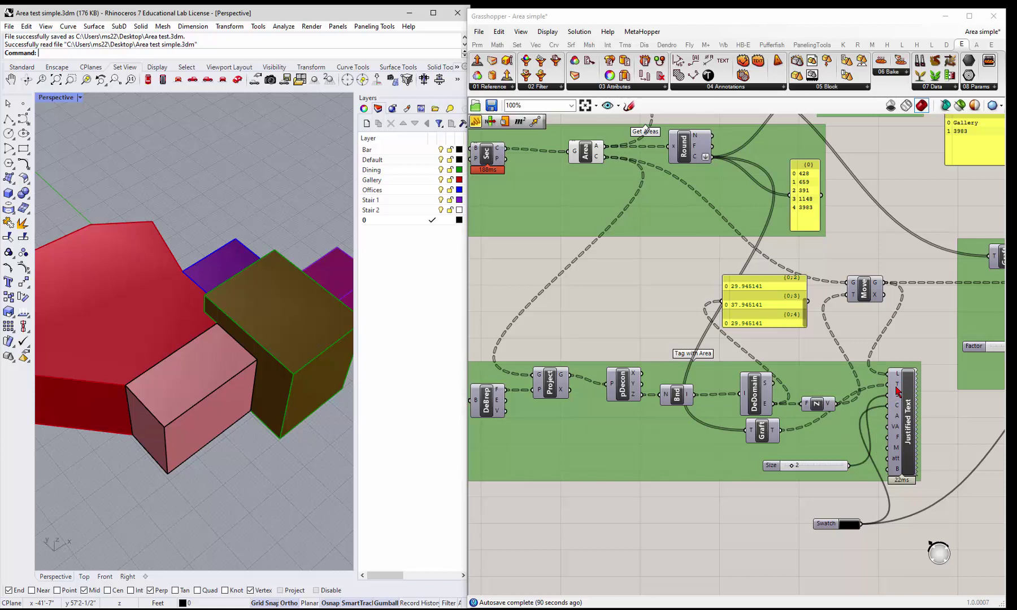
{"action": "mouse_move", "coordinate": [898, 391]}
Step: Enable Preview on Justified Text so area labels like 3983, 1148 and 659 show on the blocks
{"action": "right_click", "coordinate": [911, 428]}
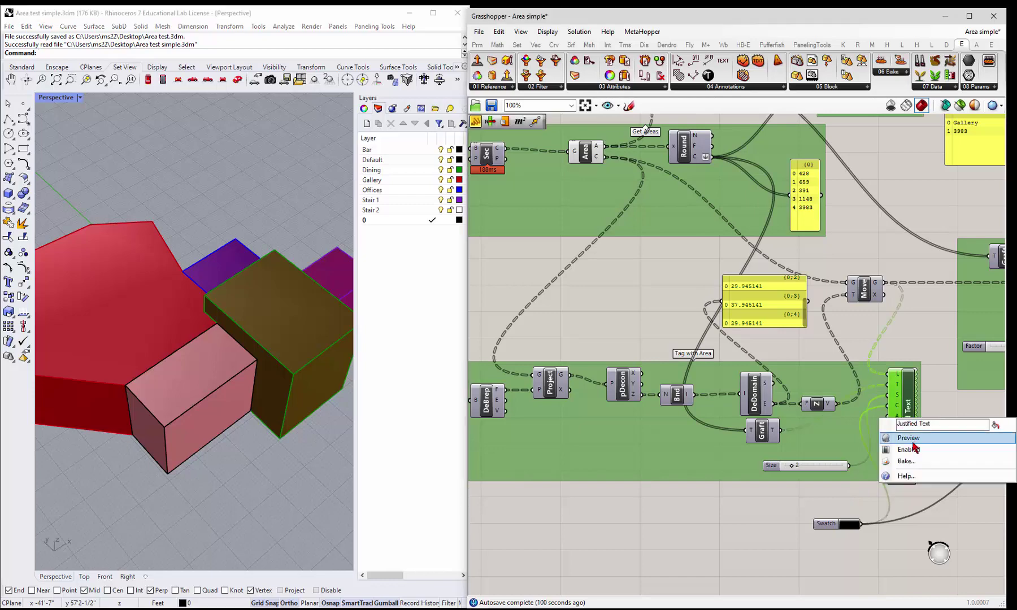
{"action": "left_click", "coordinate": [913, 448]}
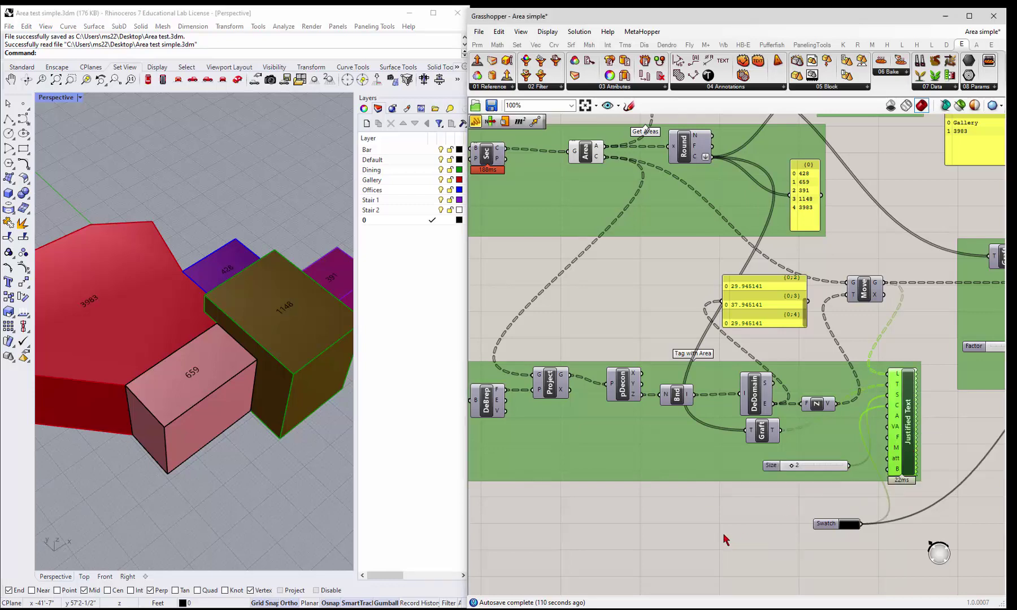
{"action": "scroll", "coordinate": [893, 428], "scroll_direction": "down", "scroll_amount": 1}
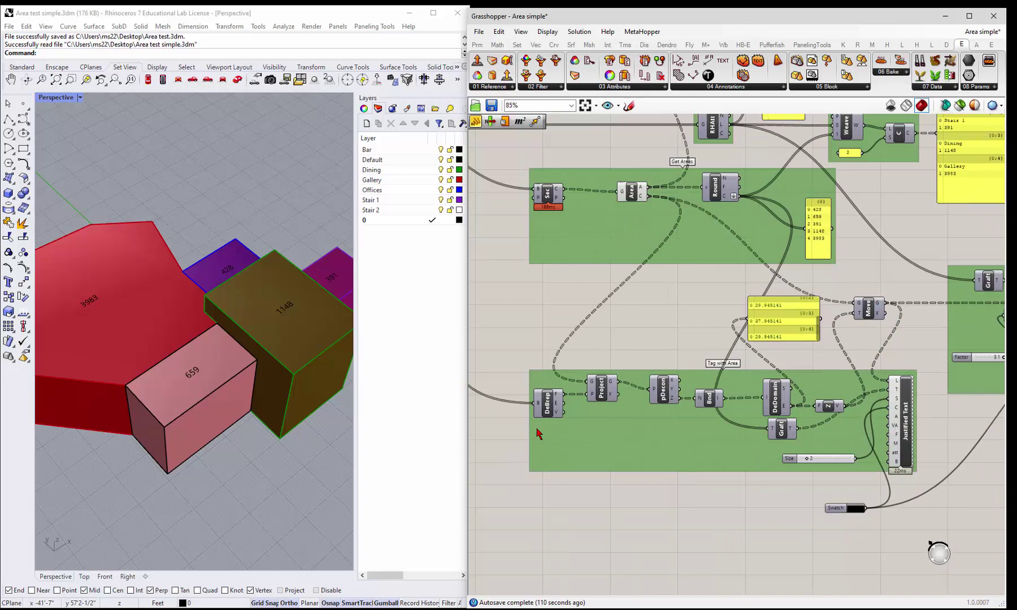
{"action": "scroll", "coordinate": [543, 421], "scroll_direction": "up", "scroll_amount": 1}
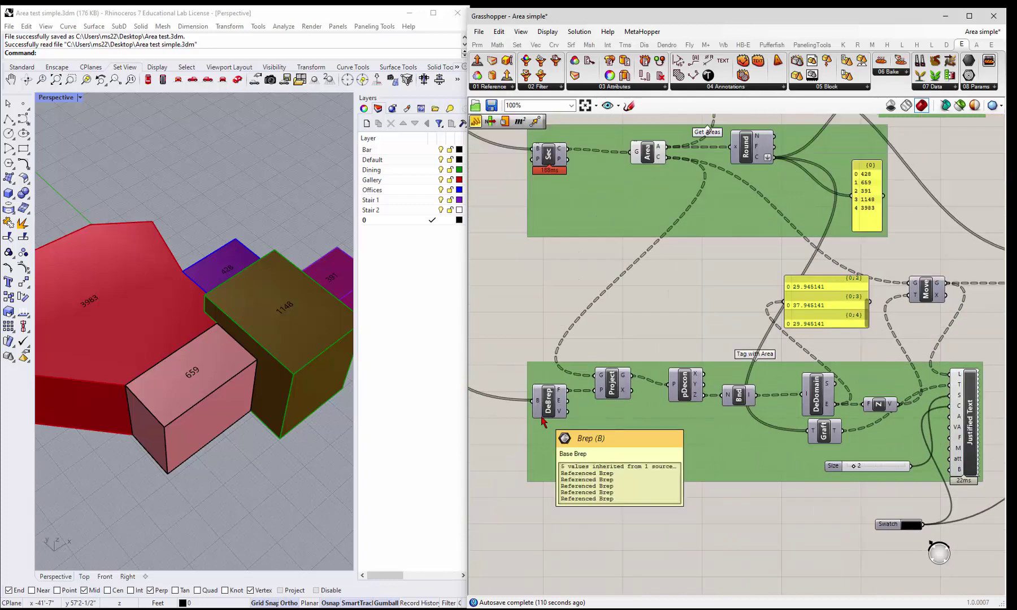
{"action": "scroll", "coordinate": [633, 394], "scroll_direction": "down", "scroll_amount": 5}
{"action": "scroll", "coordinate": [557, 359], "scroll_direction": "up", "scroll_amount": 2}
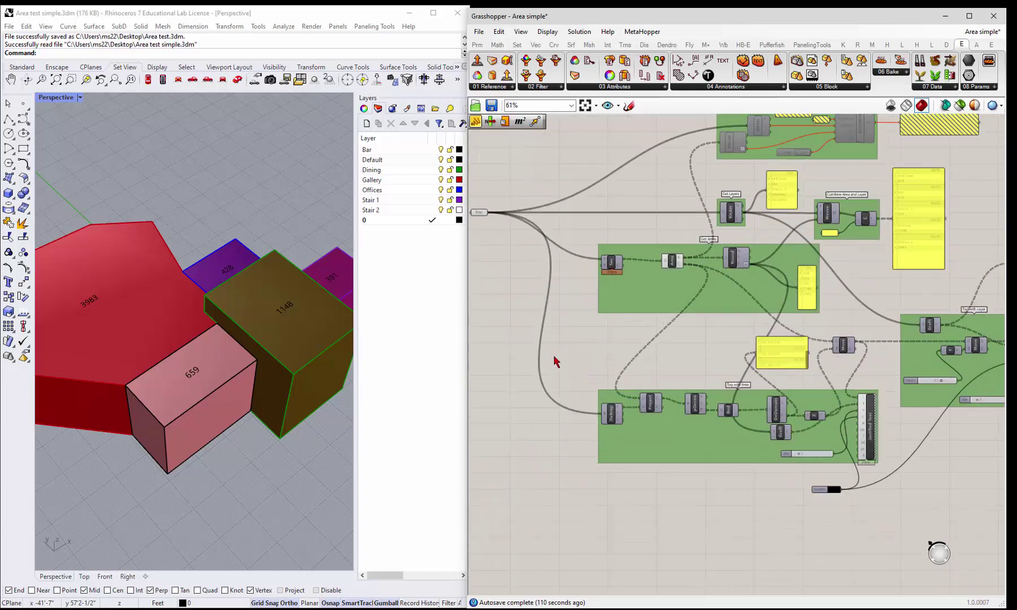
{"action": "left_click", "coordinate": [403, 261]}
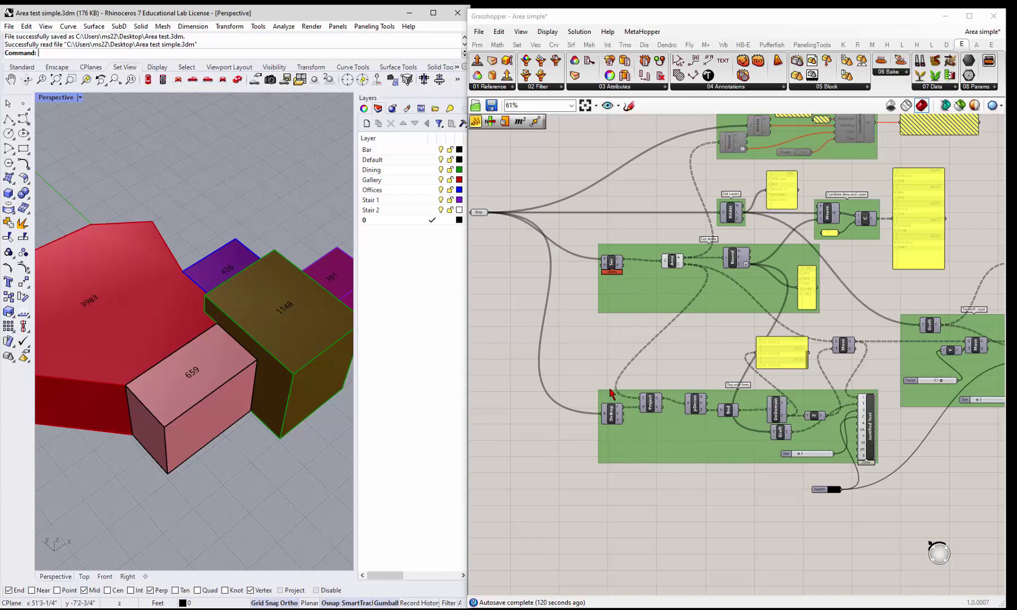
{"action": "scroll", "coordinate": [643, 432], "scroll_direction": "up", "scroll_amount": 4}
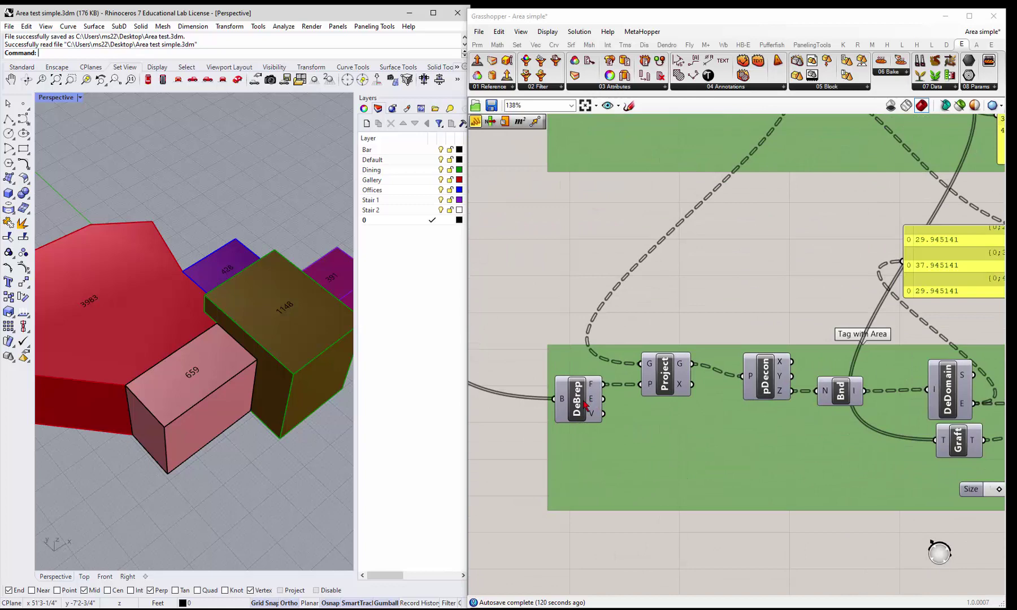
{"action": "right_click", "coordinate": [586, 405]}
{"action": "left_click", "coordinate": [603, 421]}
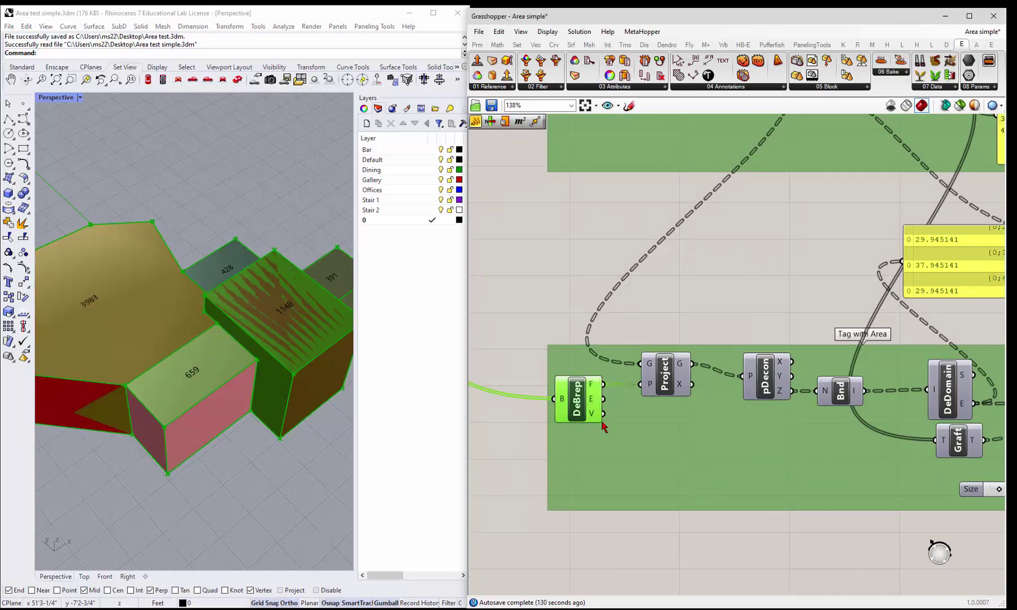
{"action": "scroll", "coordinate": [256, 370], "scroll_direction": "up", "scroll_amount": 5}
{"action": "scroll", "coordinate": [263, 407], "scroll_direction": "down", "scroll_amount": 5}
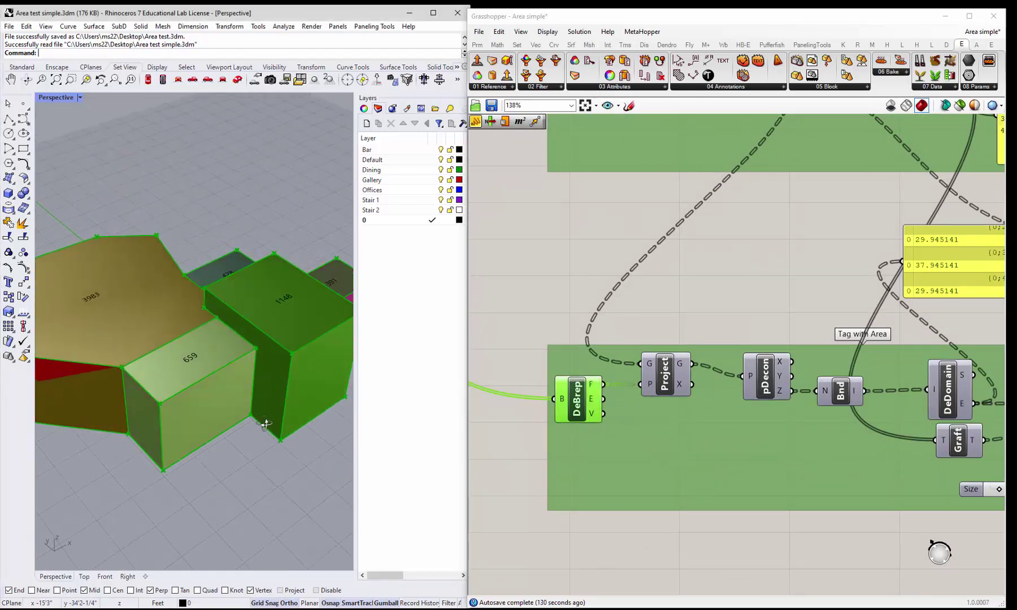
{"action": "right_click", "coordinate": [577, 389]}
{"action": "left_click", "coordinate": [616, 406]}
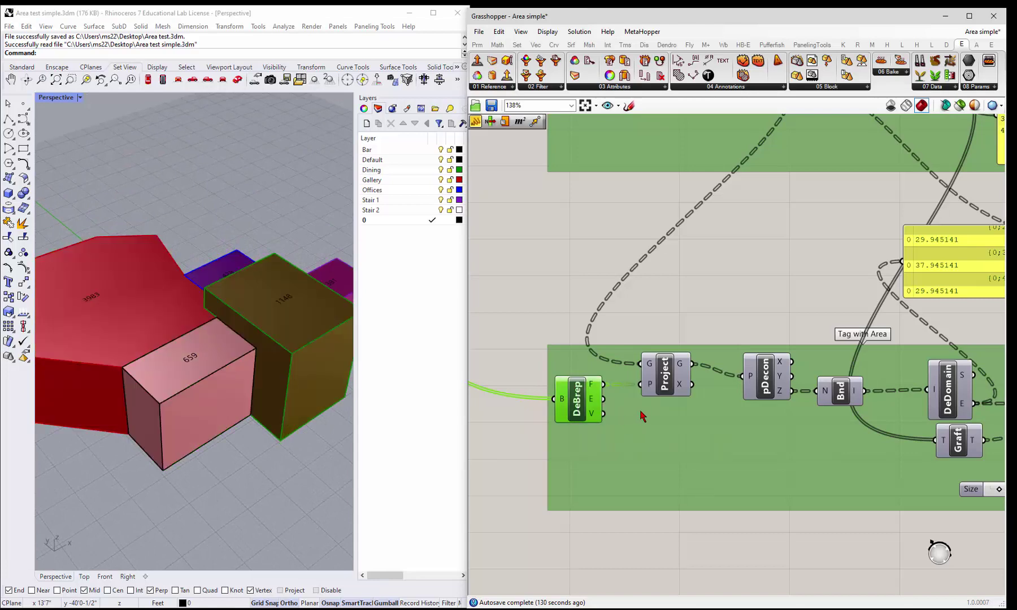
{"action": "left_click", "coordinate": [668, 387]}
{"action": "scroll", "coordinate": [659, 387], "scroll_direction": "down", "scroll_amount": 3}
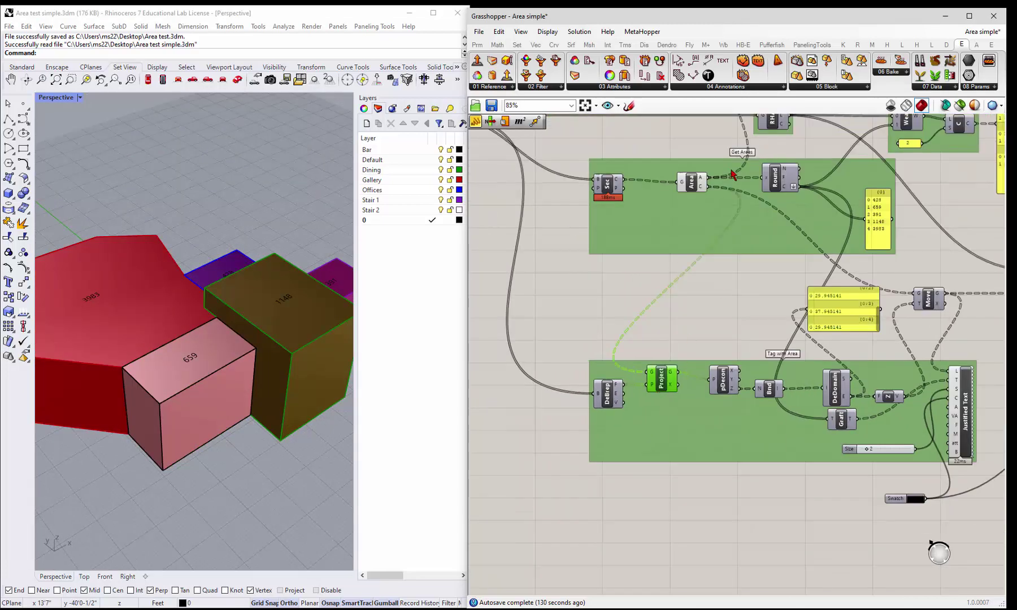
{"action": "scroll", "coordinate": [733, 174], "scroll_direction": "up", "scroll_amount": 2}
{"action": "left_click", "coordinate": [683, 191]}
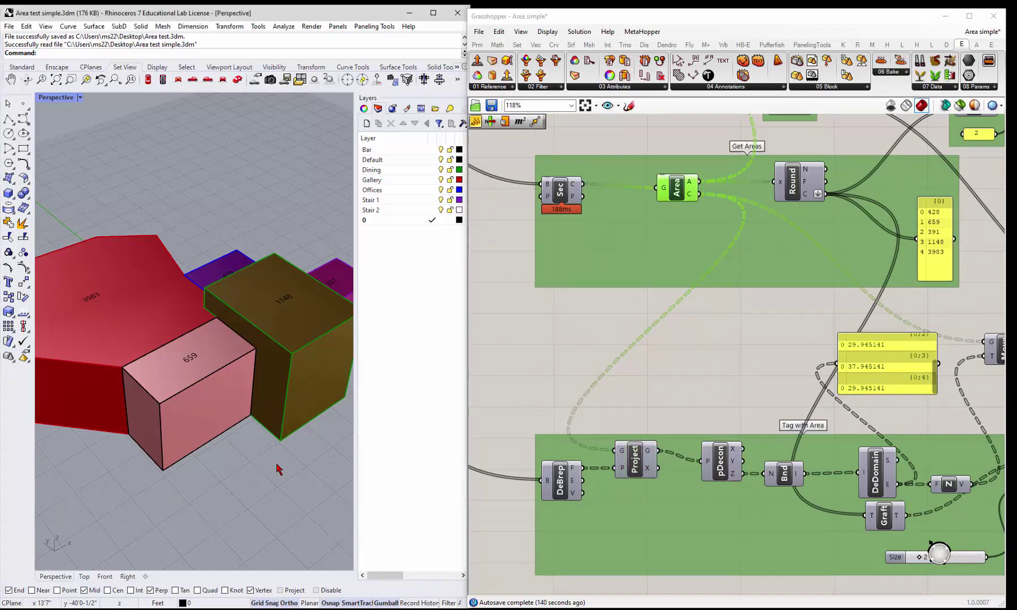
{"action": "right_click_drag", "start_coordinate": [279, 470], "coordinate": [275, 536]}
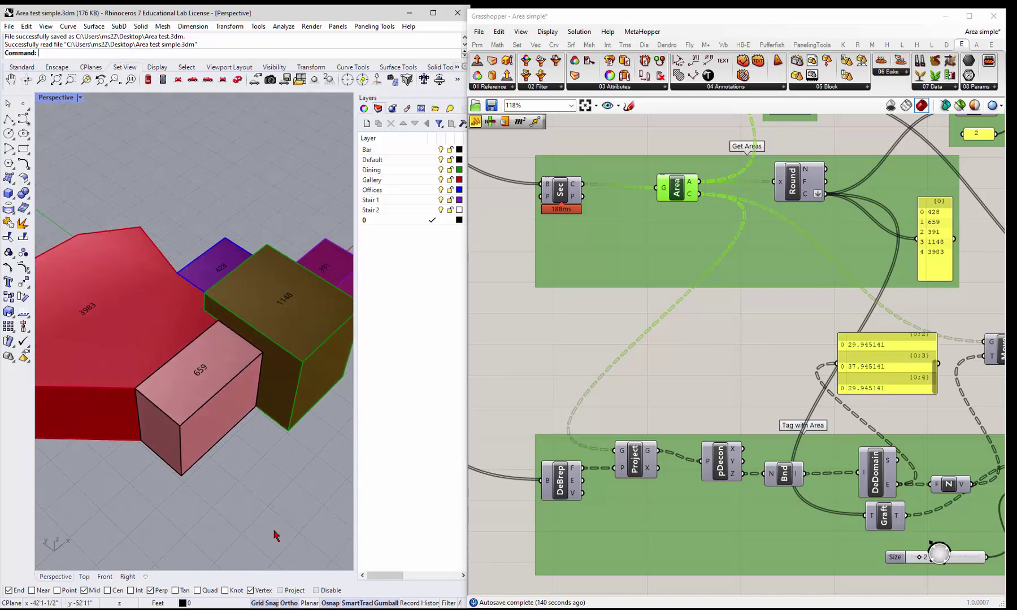
{"action": "mouse_move", "coordinate": [711, 468]}
{"action": "scroll", "coordinate": [645, 467], "scroll_direction": "up", "scroll_amount": 2}
Step: Preview the Project component's points in Rhino and orbit to see them beneath the blocks
{"action": "right_click", "coordinate": [638, 471]}
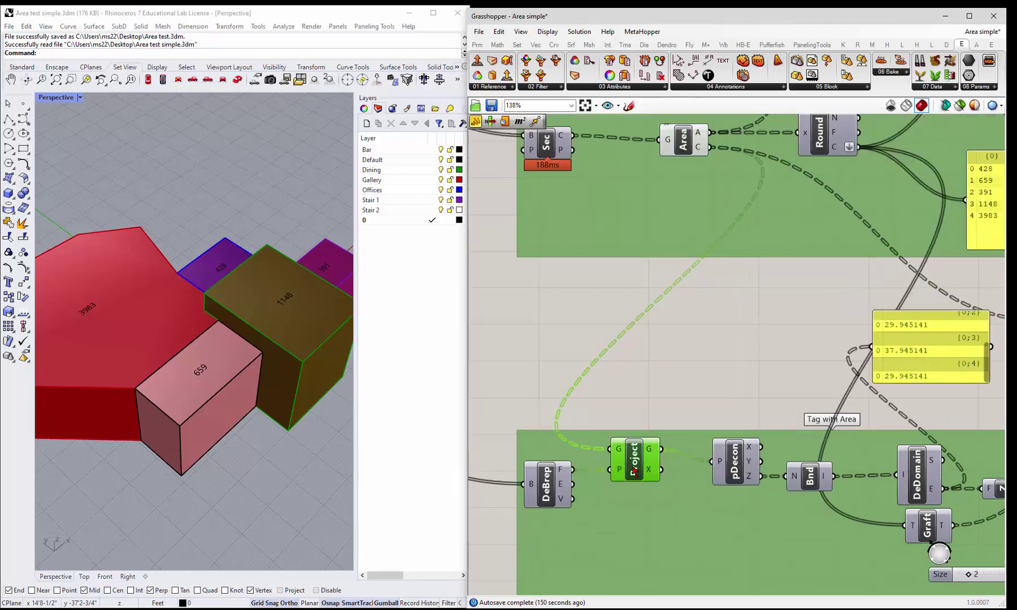
{"action": "left_click", "coordinate": [659, 485]}
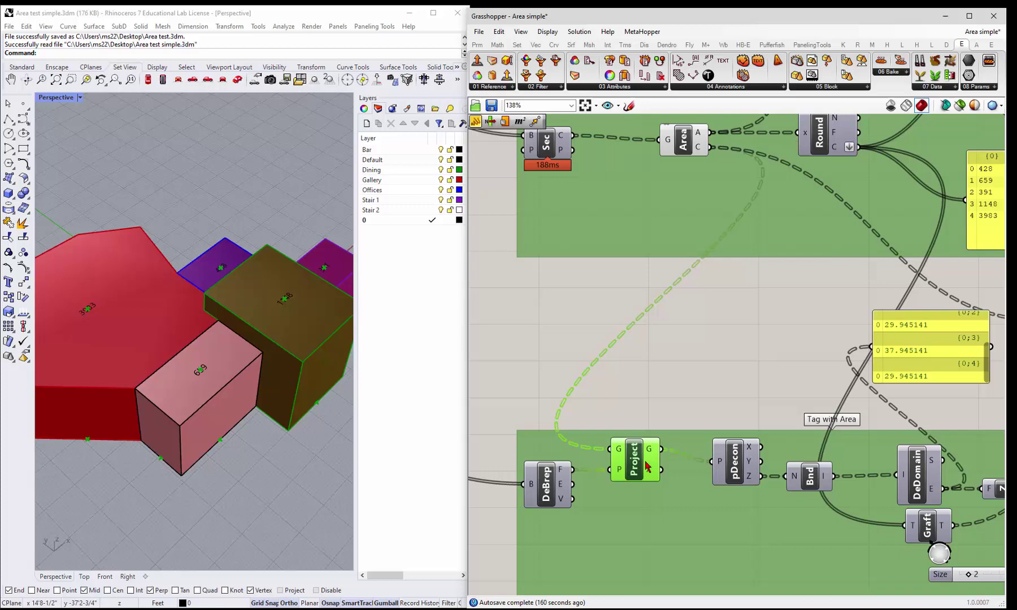
{"action": "right_click_drag", "start_coordinate": [290, 438], "coordinate": [171, 335]}
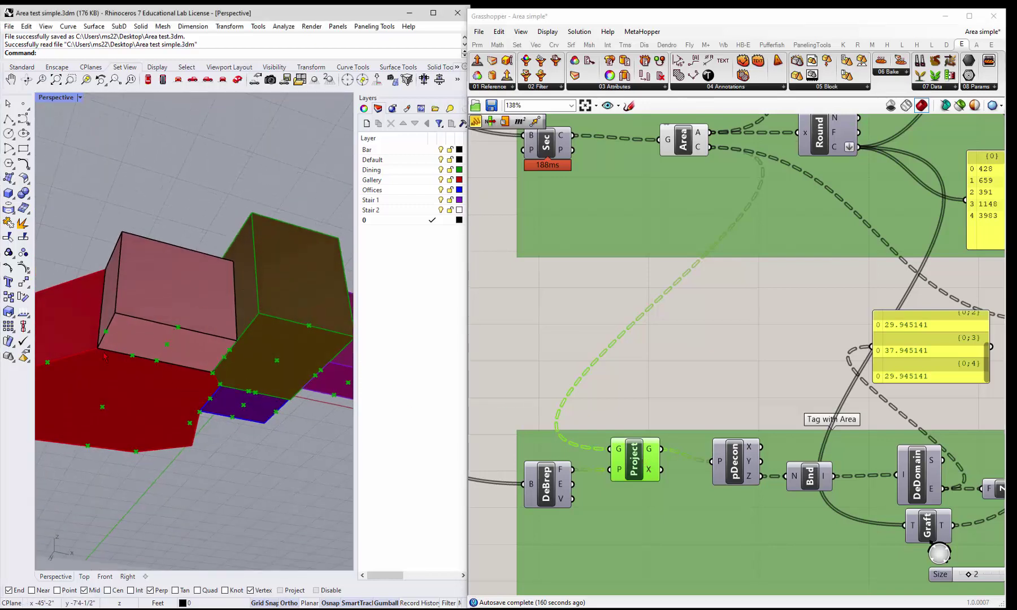
{"action": "right_click_drag", "start_coordinate": [220, 236], "coordinate": [65, 250]}
{"action": "scroll", "coordinate": [660, 395], "scroll_direction": "down", "scroll_amount": 2}
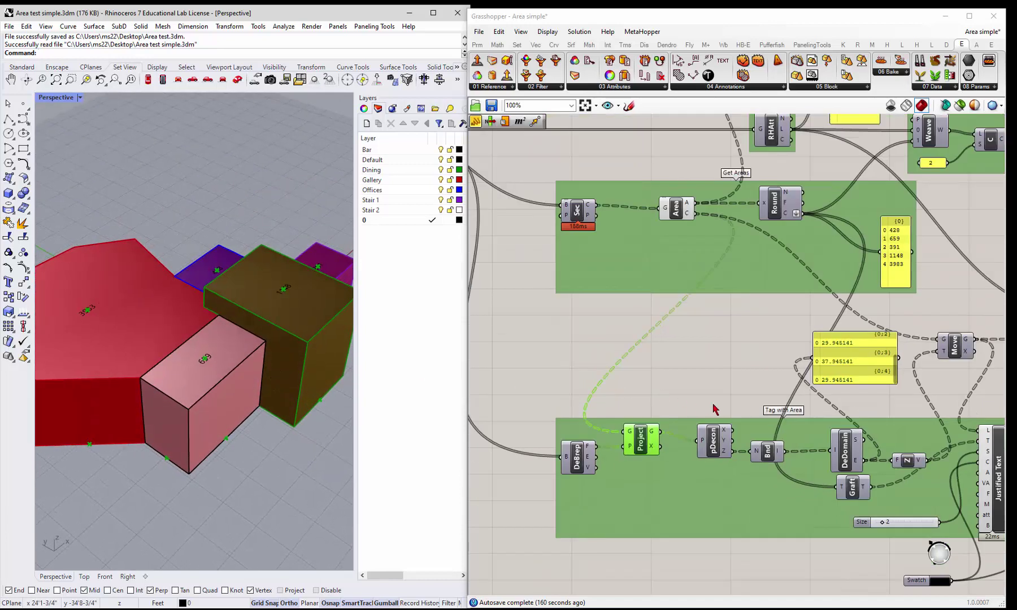
{"action": "scroll", "coordinate": [714, 408], "scroll_direction": "up", "scroll_amount": 1}
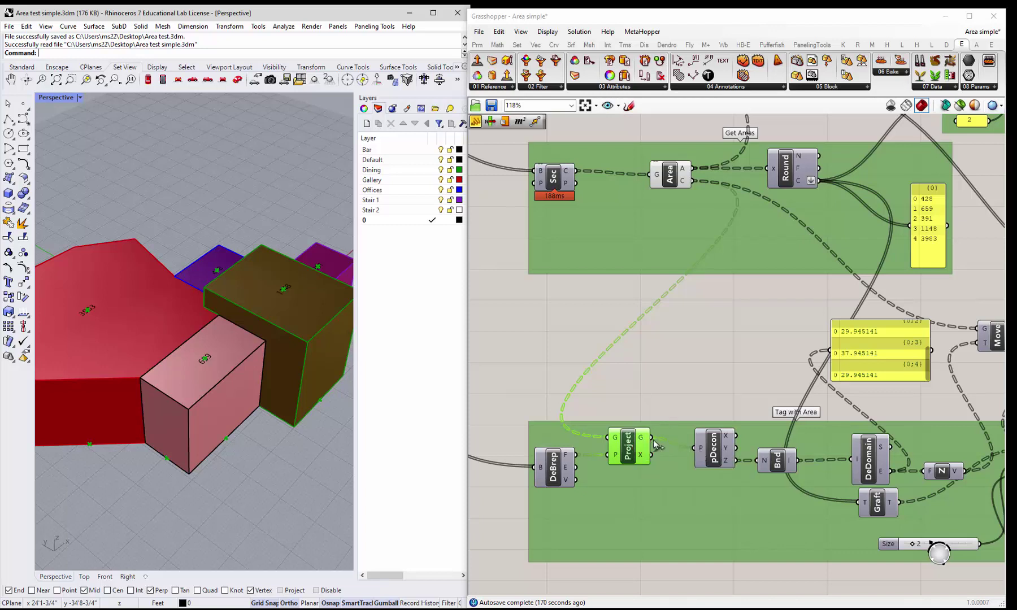
Step: Wire the Project output into the yellow panel, widen it, and scroll down to the 29.945141 points
{"action": "left_click_drag", "start_coordinate": [651, 438], "coordinate": [840, 349]}
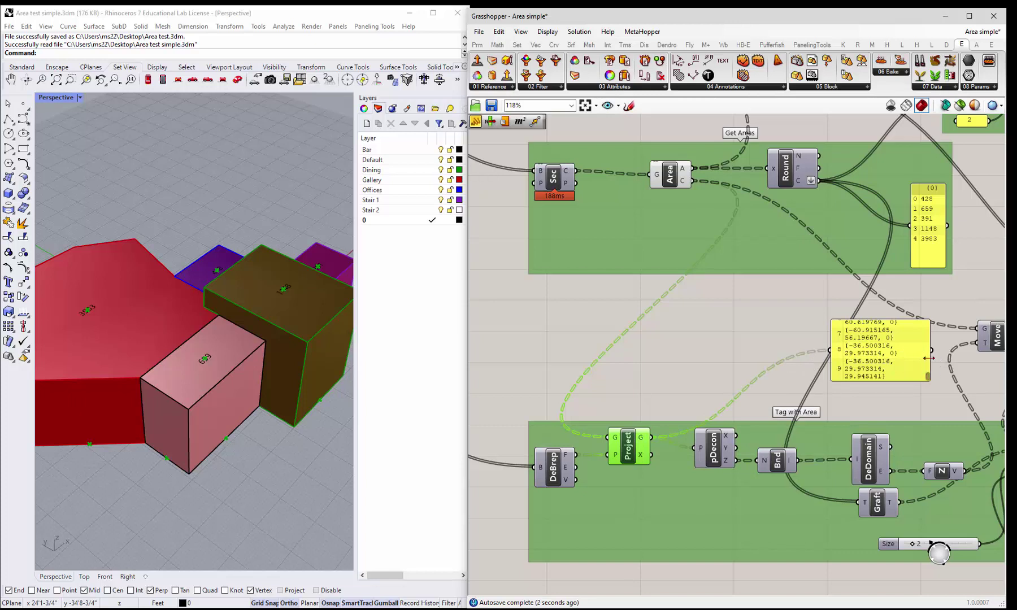
{"action": "left_click_drag", "start_coordinate": [929, 358], "coordinate": [994, 357]}
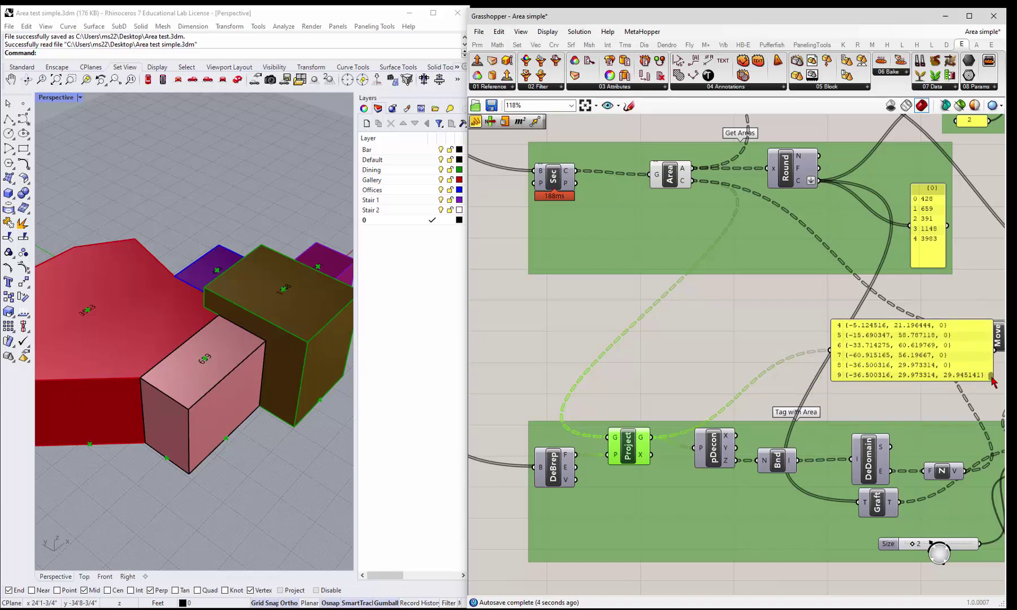
{"action": "scroll", "coordinate": [993, 378], "scroll_direction": "down", "scroll_amount": 10}
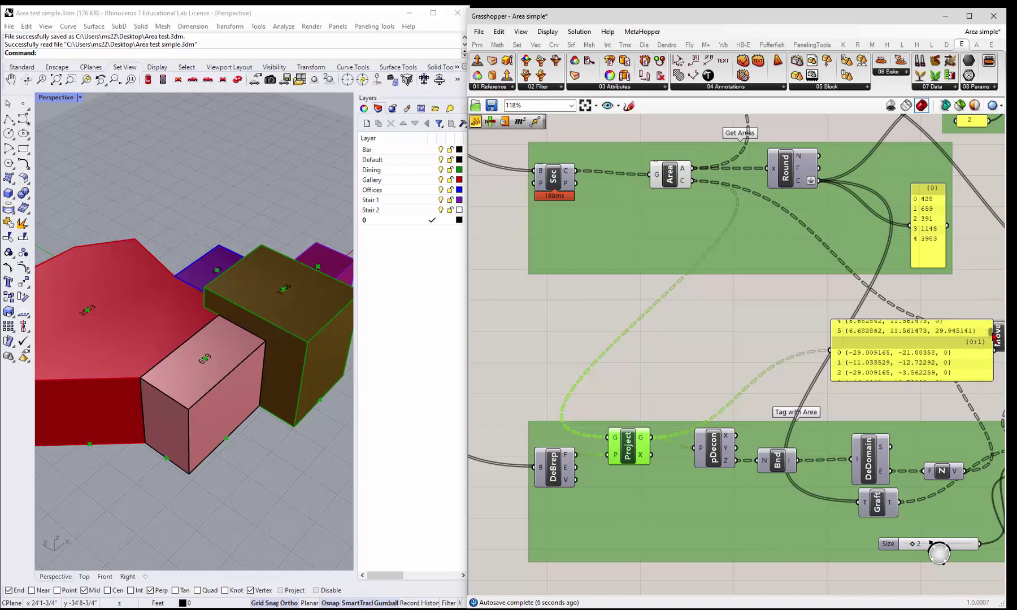
{"action": "scroll", "coordinate": [993, 339], "scroll_direction": "down", "scroll_amount": 5}
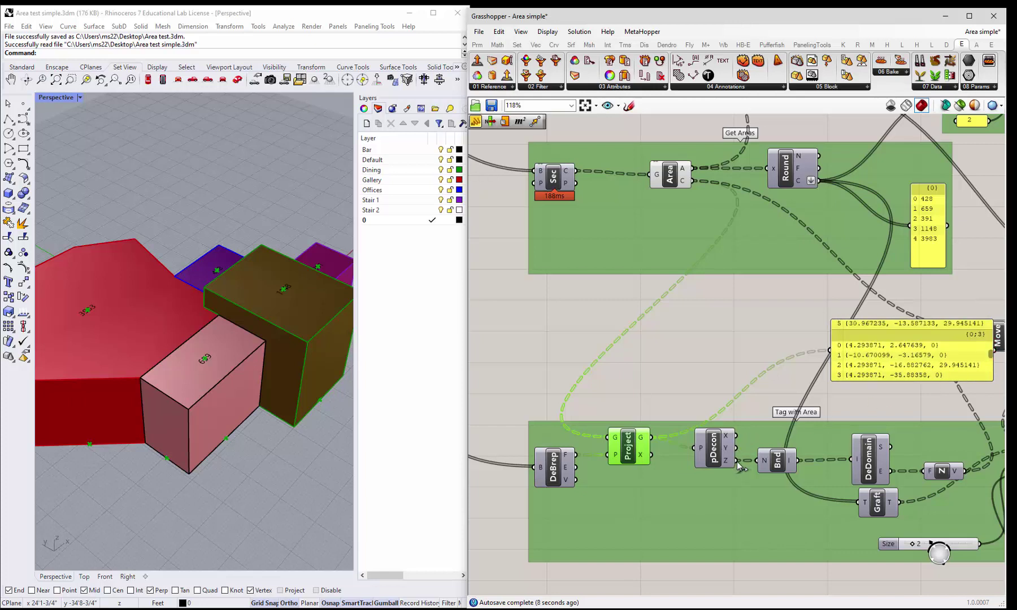
Step: Rewire the panel from pDecon Z, then Bnd I, then DeDomain E to list heights like 37.945141
{"action": "left_click_drag", "start_coordinate": [737, 462], "coordinate": [927, 350]}
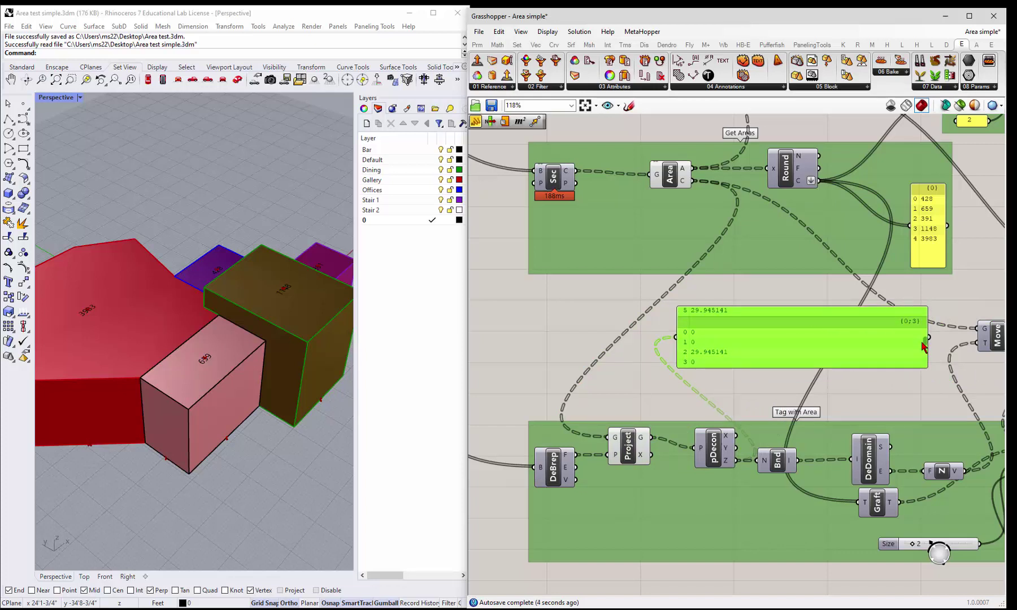
{"action": "scroll", "coordinate": [927, 345], "scroll_direction": "up", "scroll_amount": 2}
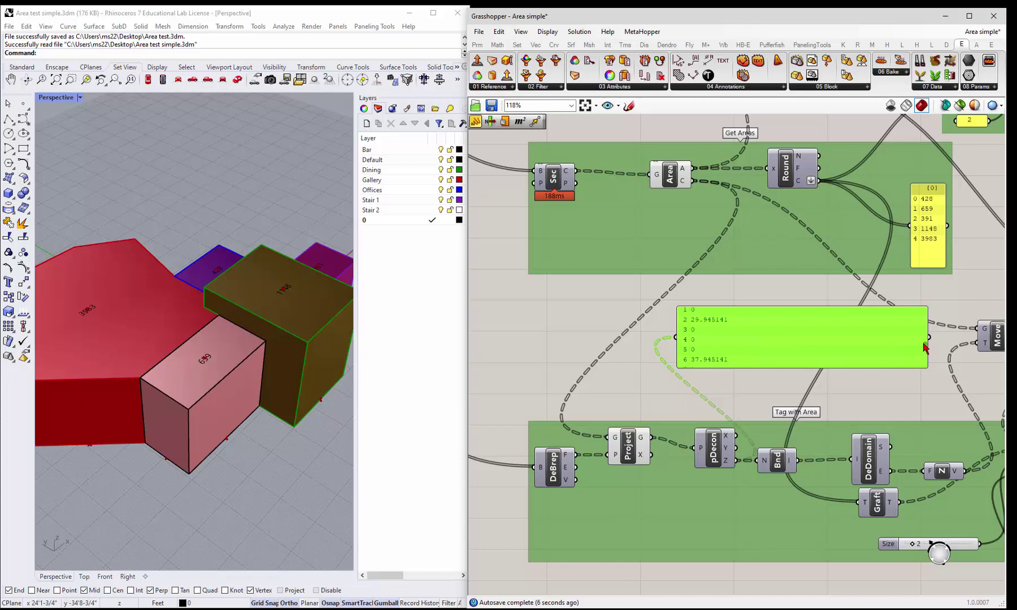
{"action": "left_click_drag", "start_coordinate": [800, 462], "coordinate": [676, 338]}
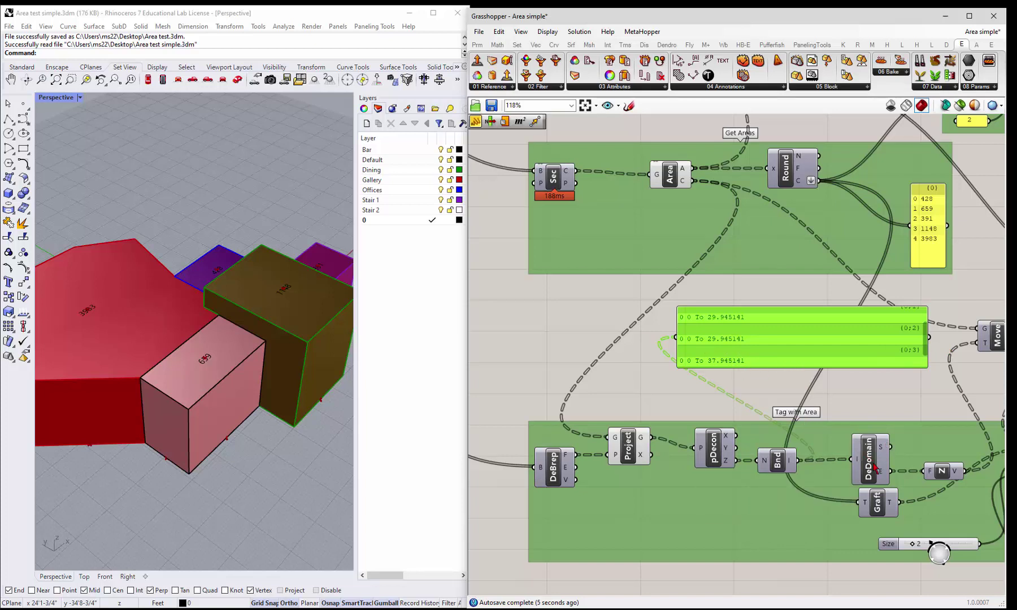
{"action": "left_click_drag", "start_coordinate": [892, 471], "coordinate": [677, 338]}
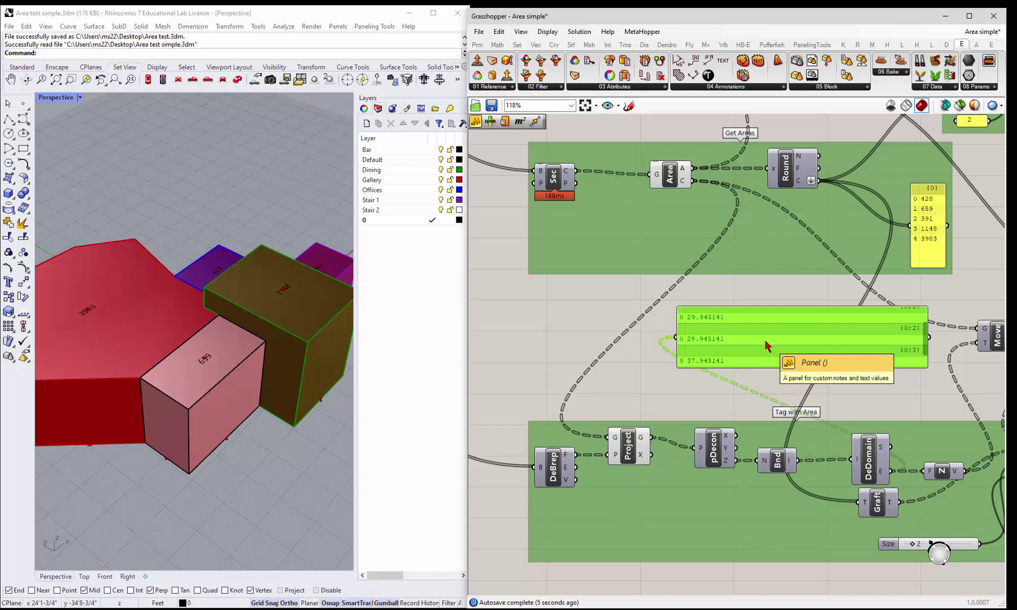
Step: Delete the temporary checking panel from the canvas
{"action": "key", "text": "Delete"}
{"action": "scroll", "coordinate": [727, 364], "scroll_direction": "down", "scroll_amount": 5}
{"action": "scroll", "coordinate": [820, 444], "scroll_direction": "up", "scroll_amount": 4}
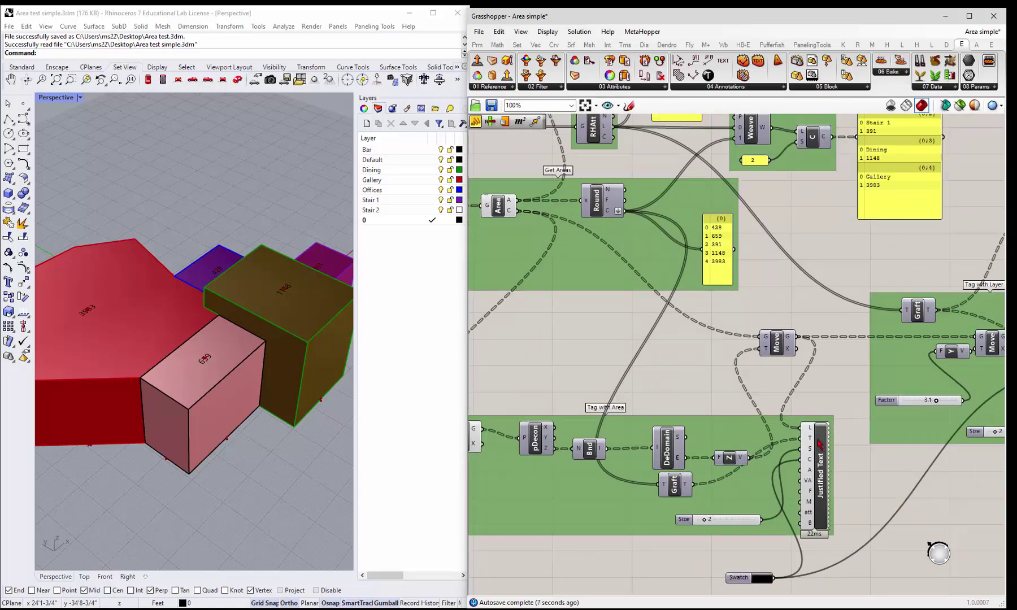
{"action": "scroll", "coordinate": [767, 460], "scroll_direction": "up", "scroll_amount": 2}
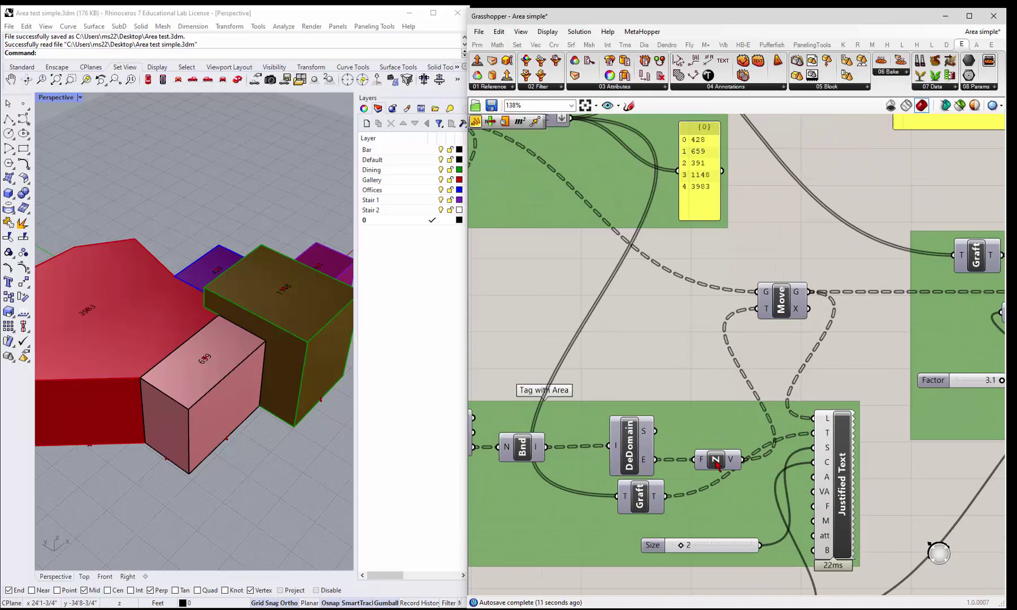
Step: Inspect the Unit Z and DeDomain component options without changing anything
{"action": "left_click", "coordinate": [716, 460]}
{"action": "right_click", "coordinate": [716, 462]}
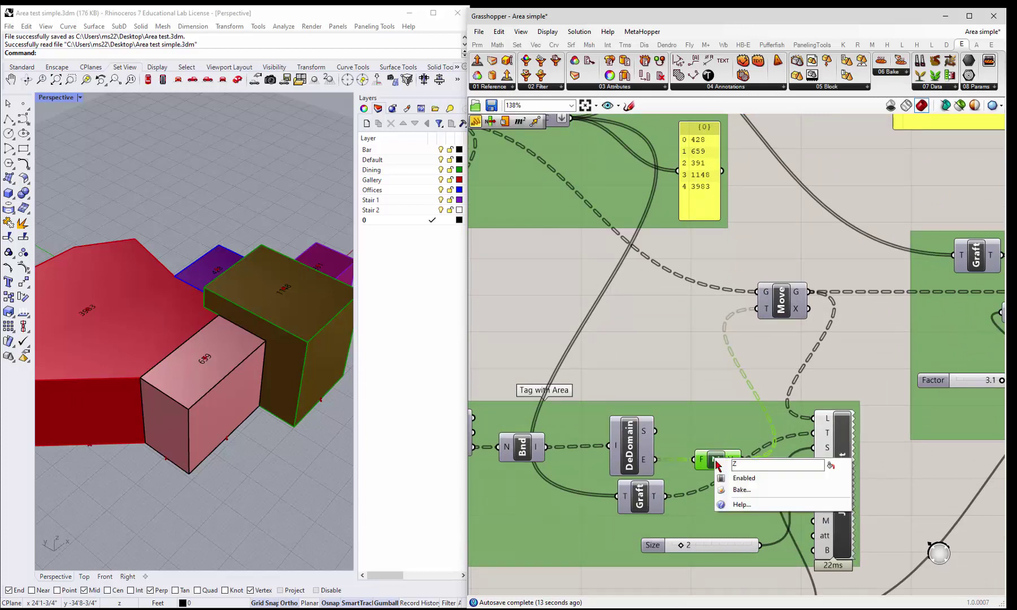
{"action": "left_click", "coordinate": [141, 170]}
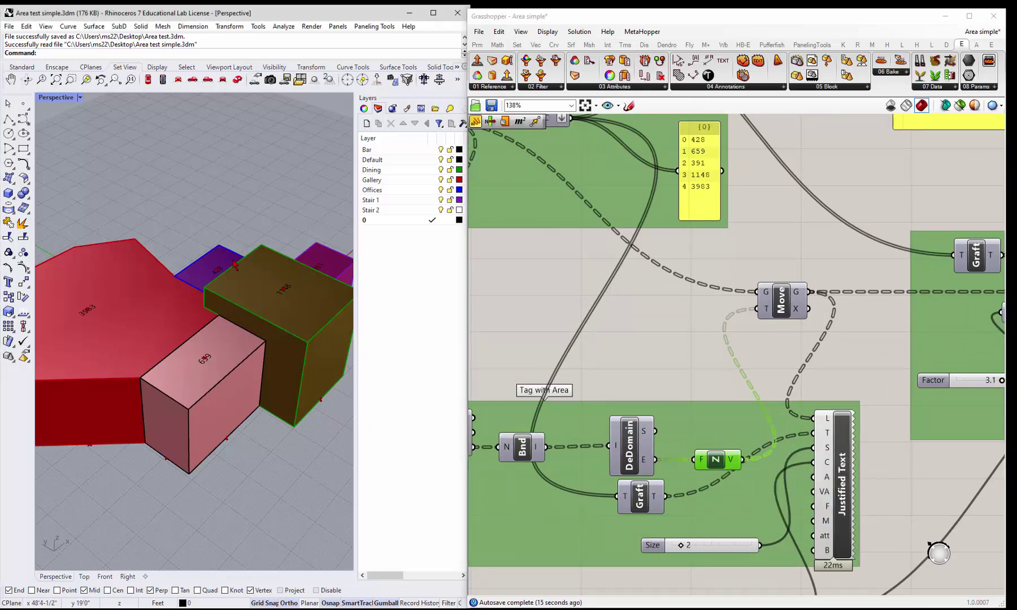
{"action": "scroll", "coordinate": [789, 387], "scroll_direction": "down", "scroll_amount": 3}
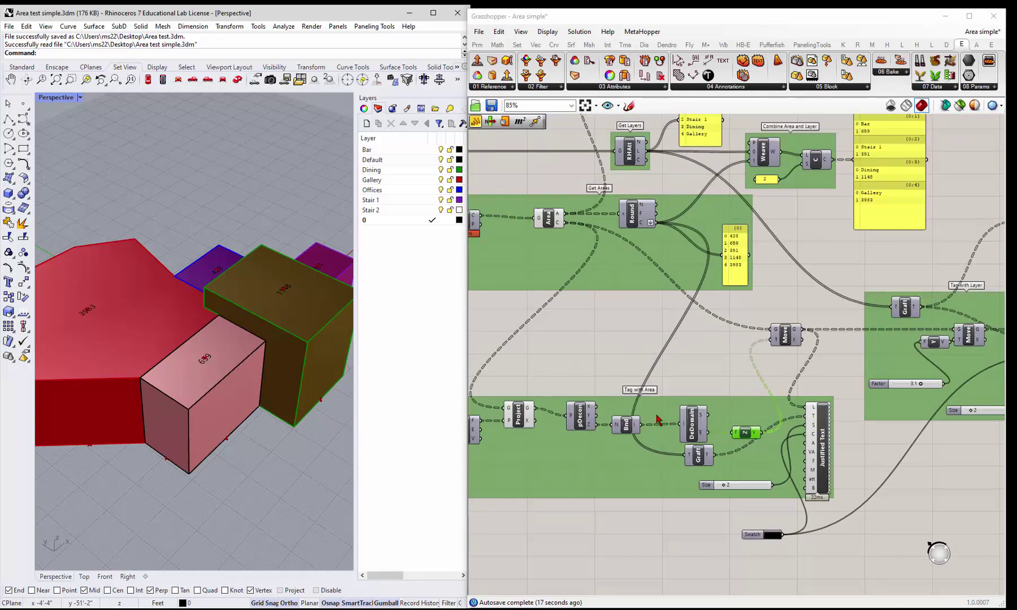
{"action": "scroll", "coordinate": [742, 438], "scroll_direction": "up", "scroll_amount": 2}
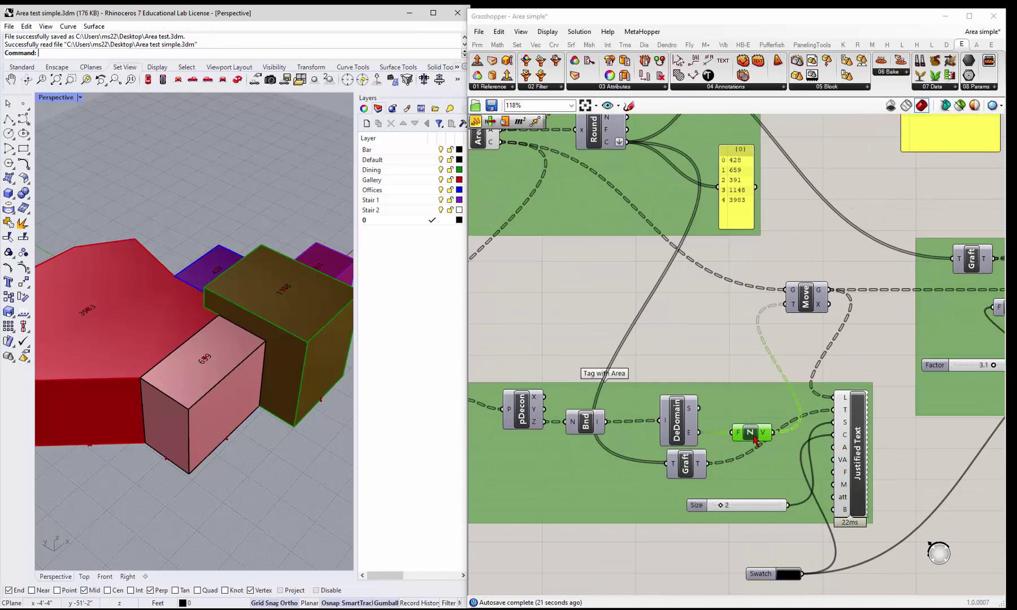
{"action": "right_click", "coordinate": [758, 440]}
{"action": "left_click", "coordinate": [742, 357]}
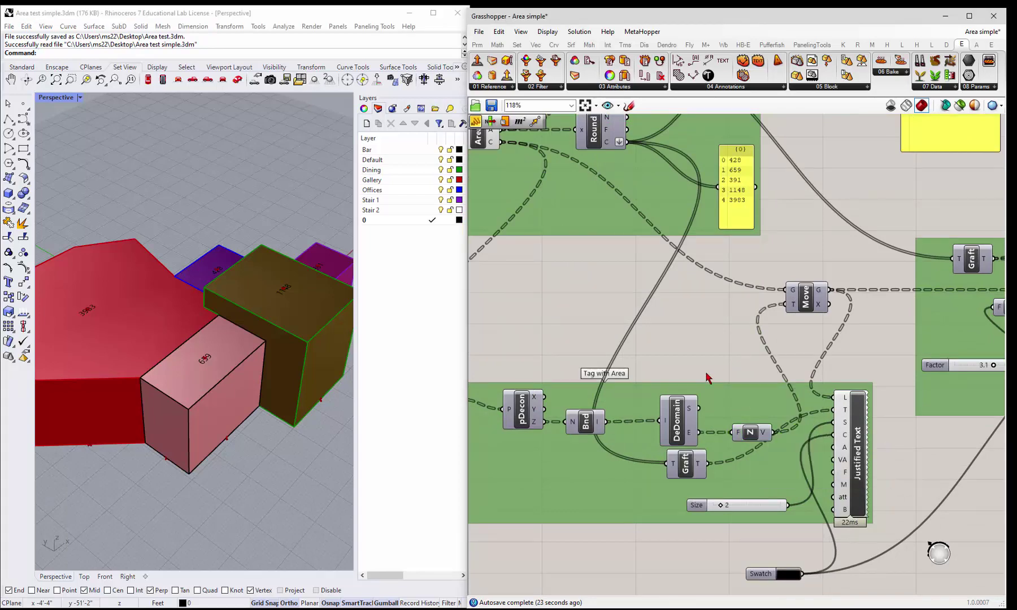
{"action": "right_click", "coordinate": [678, 427]}
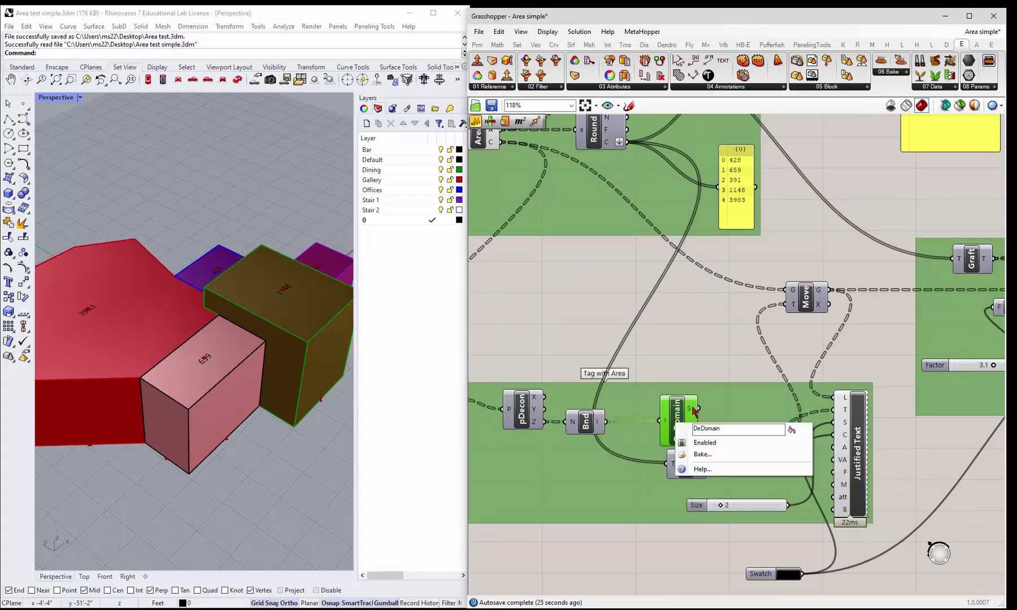
{"action": "left_click", "coordinate": [712, 366]}
{"action": "scroll", "coordinate": [874, 413], "scroll_direction": "up", "scroll_amount": 1}
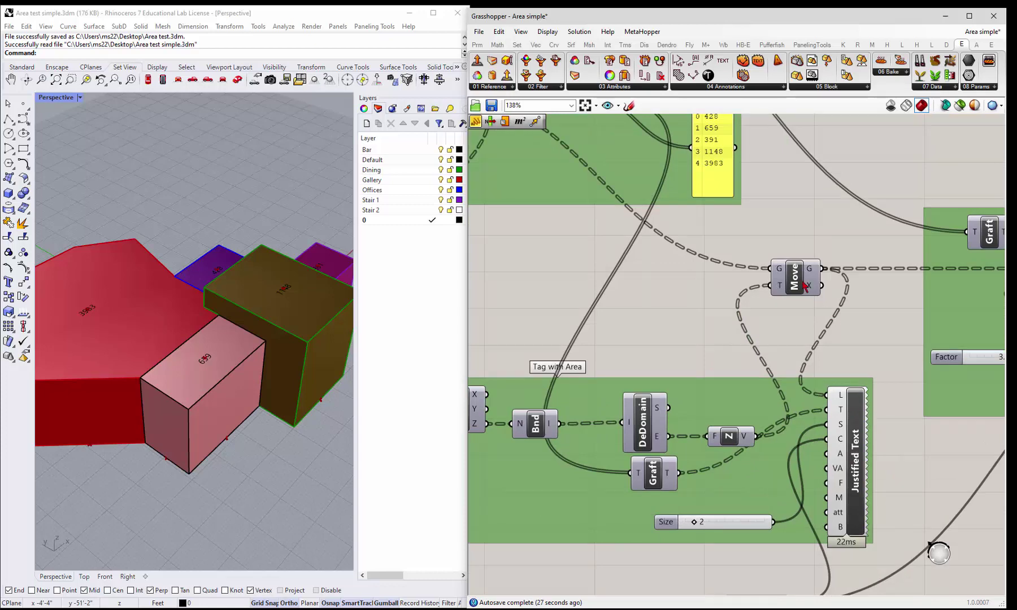
{"action": "scroll", "coordinate": [797, 344], "scroll_direction": "down", "scroll_amount": 3}
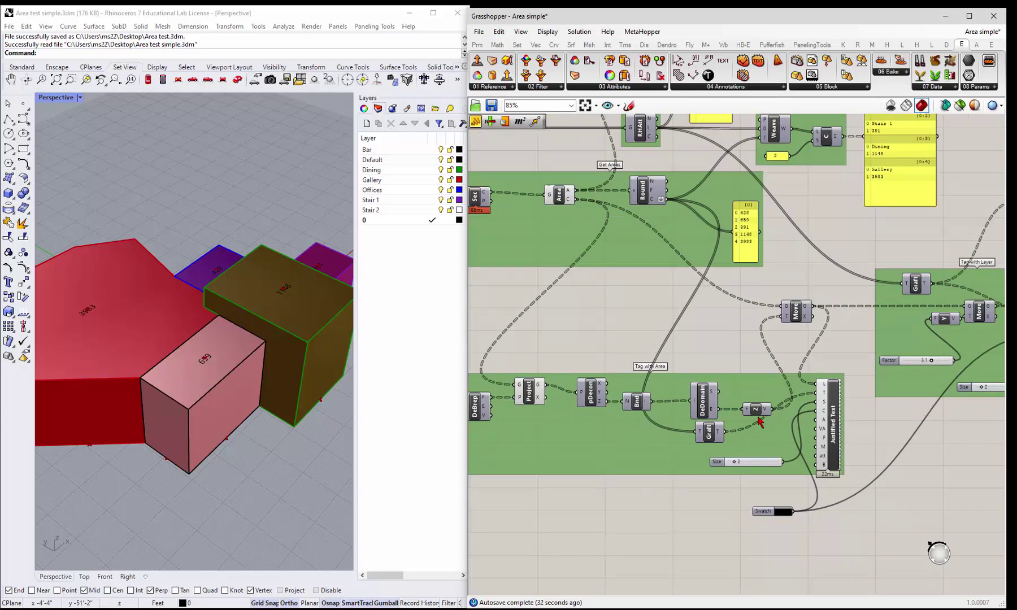
Step: Enable Preview on the Move component and orbit Rhino to check the points on the block tops
{"action": "left_click", "coordinate": [799, 313]}
{"action": "right_click", "coordinate": [799, 313]}
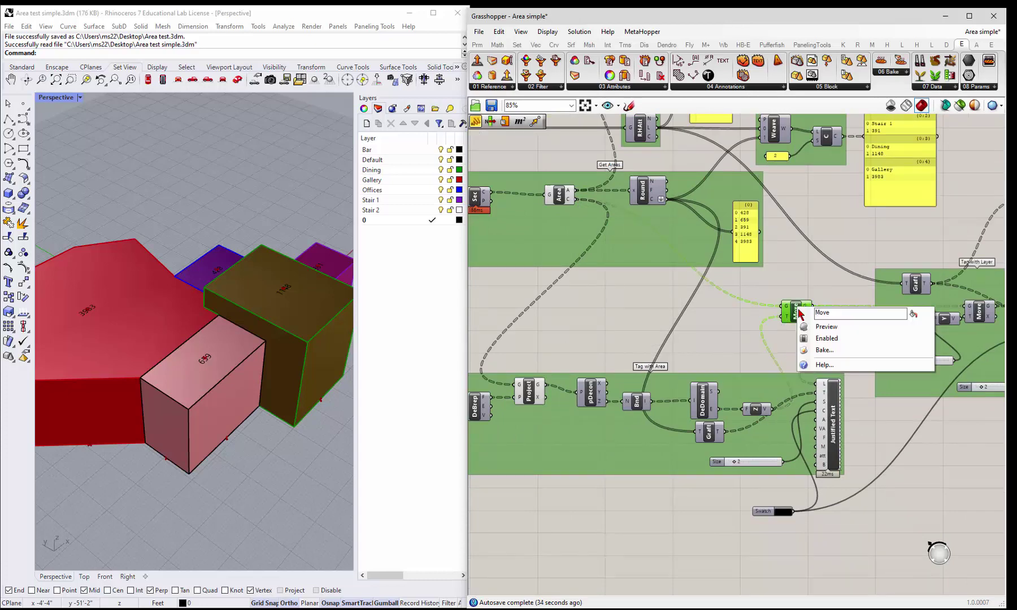
{"action": "left_click", "coordinate": [816, 328]}
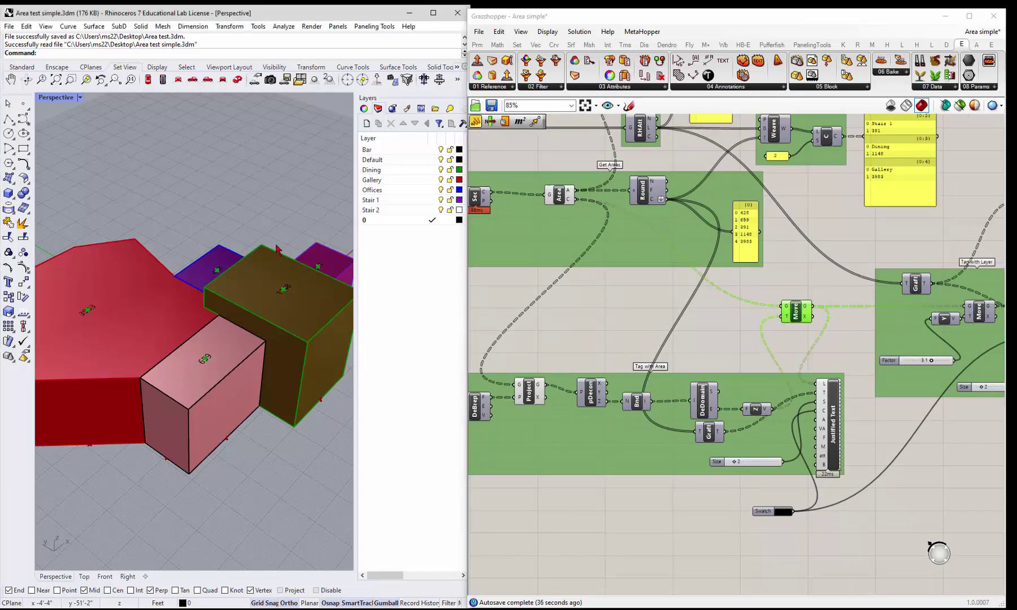
{"action": "right_click_drag", "start_coordinate": [217, 216], "coordinate": [181, 257]}
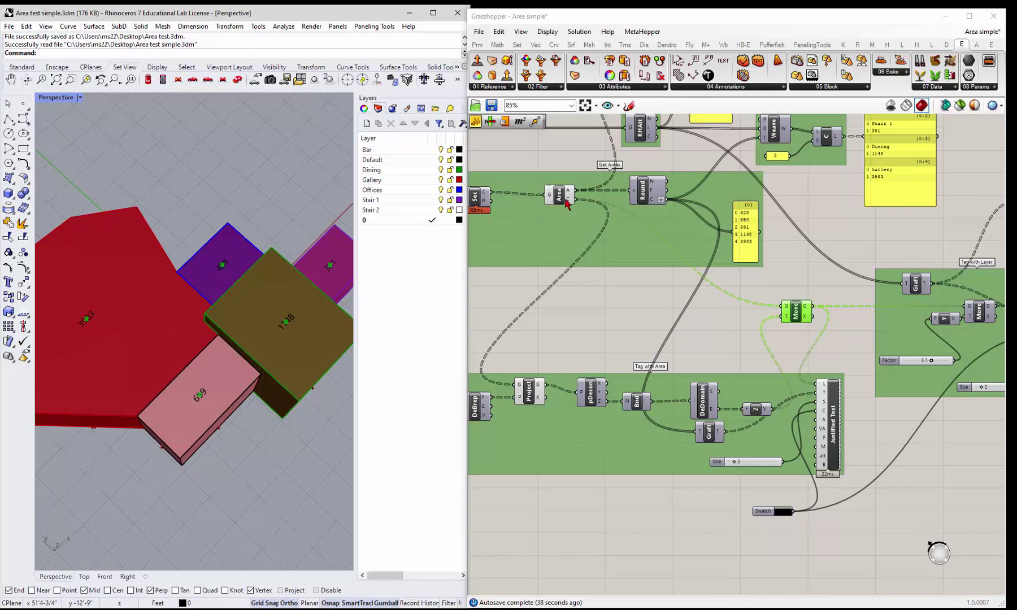
{"action": "right_click_drag", "start_coordinate": [288, 387], "coordinate": [185, 387]}
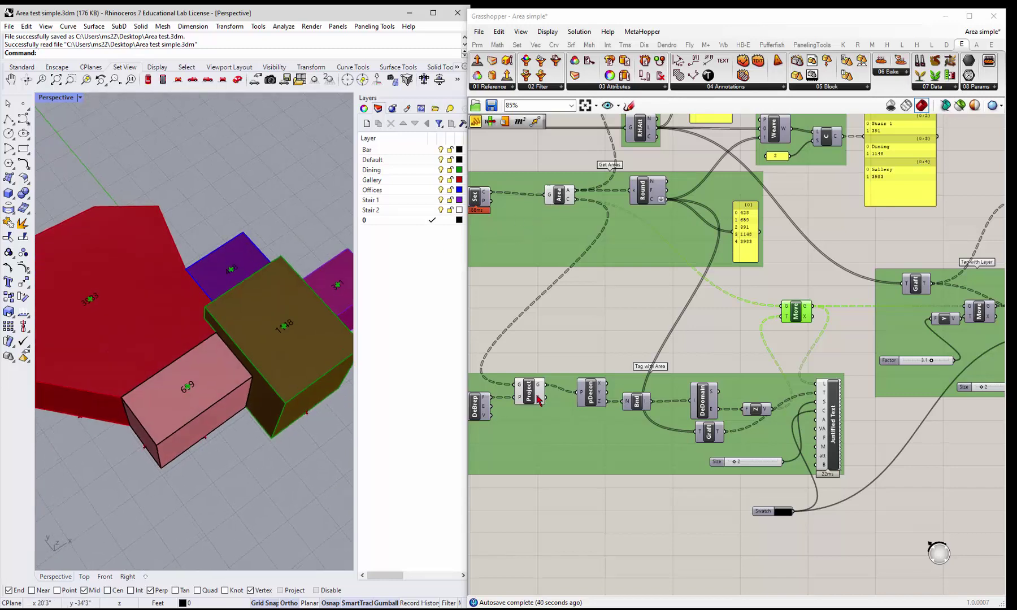
{"action": "scroll", "coordinate": [841, 360], "scroll_direction": "up", "scroll_amount": 3}
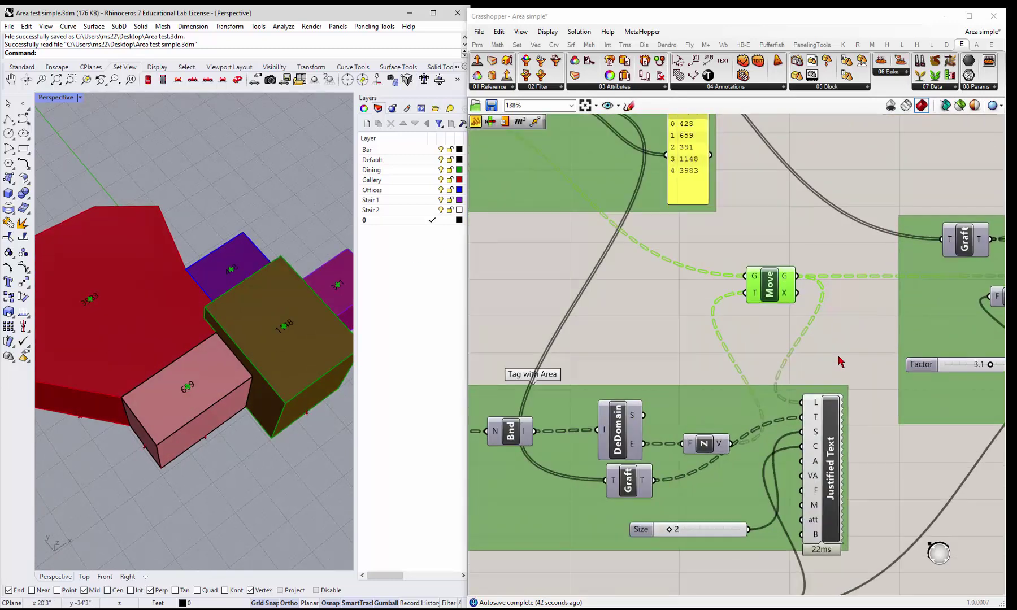
{"action": "scroll", "coordinate": [602, 366], "scroll_direction": "down", "scroll_amount": 1}
{"action": "scroll", "coordinate": [734, 364], "scroll_direction": "up", "scroll_amount": 2}
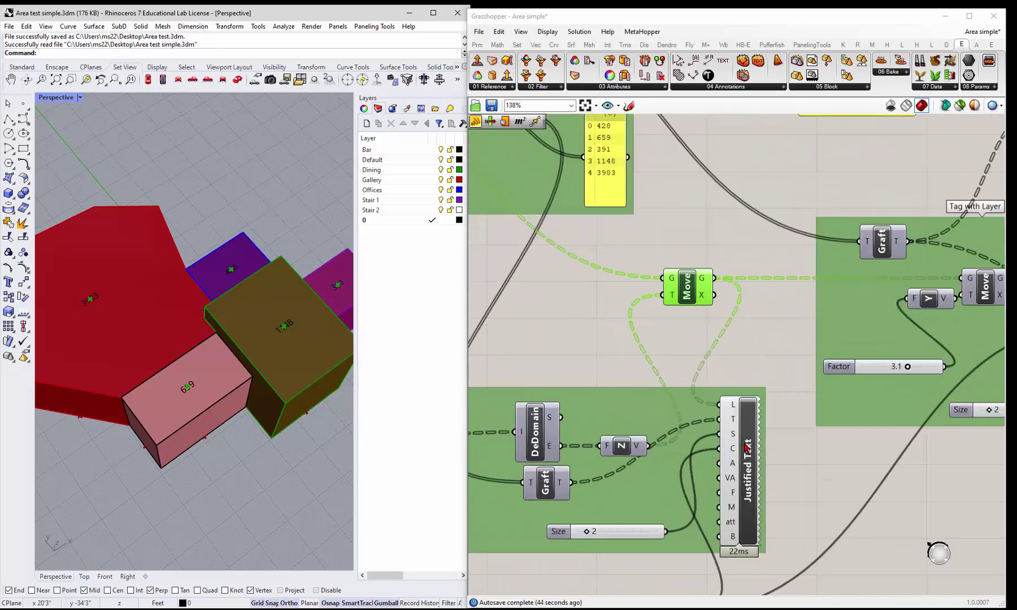
{"action": "left_click", "coordinate": [747, 450]}
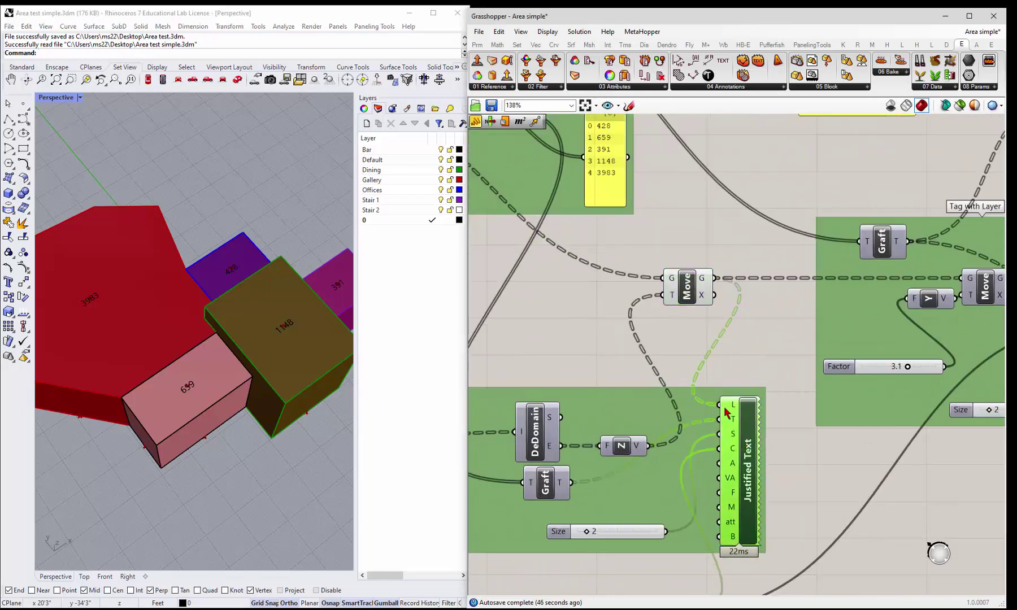
{"action": "mouse_move", "coordinate": [727, 412]}
{"action": "scroll", "coordinate": [698, 469], "scroll_direction": "down", "scroll_amount": 4}
{"action": "scroll", "coordinate": [588, 300], "scroll_direction": "up", "scroll_amount": 2}
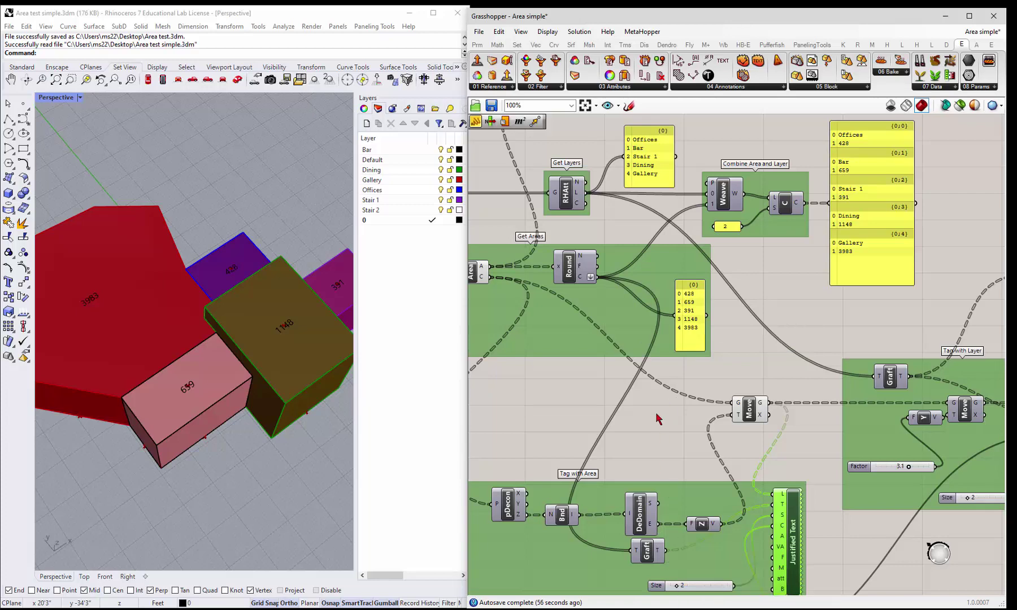
{"action": "scroll", "coordinate": [675, 368], "scroll_direction": "down", "scroll_amount": 2}
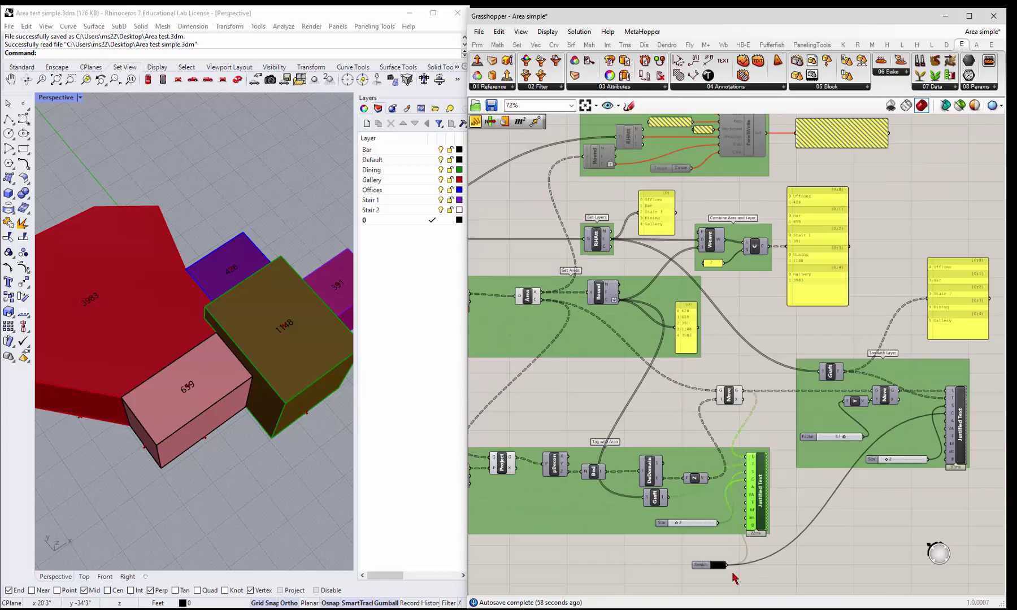
{"action": "scroll", "coordinate": [729, 384], "scroll_direction": "up", "scroll_amount": 2}
Step: Add a Panel showing the Move G tag points, and connect the Size slider to Justified Text set to 3
{"action": "double_click", "coordinate": [776, 376]}
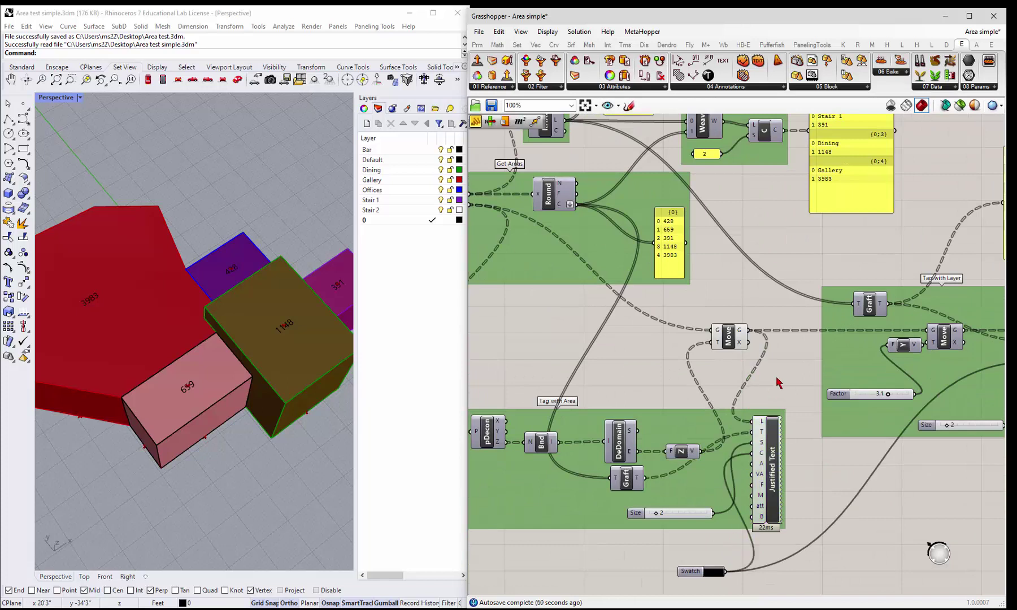
{"action": "type", "text": "panel"}
{"action": "key", "text": "Return"}
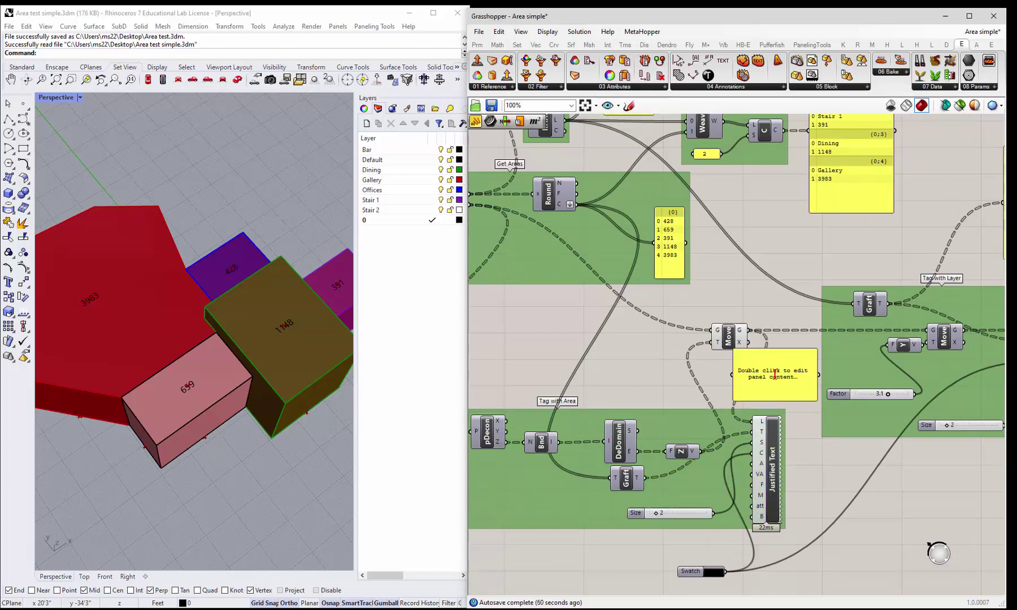
{"action": "left_click_drag", "start_coordinate": [645, 478], "coordinate": [742, 390]}
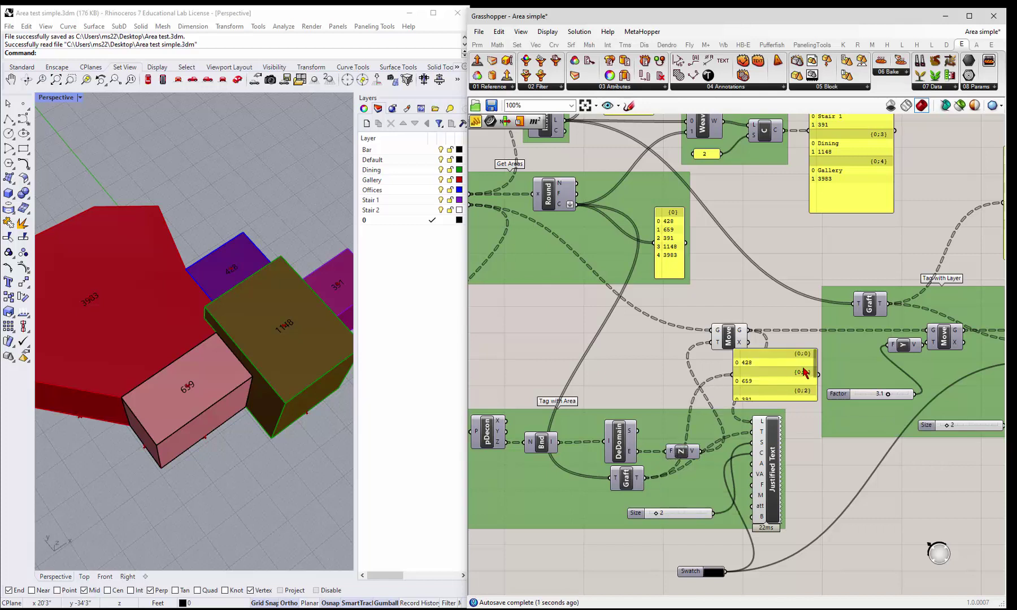
{"action": "left_click_drag", "start_coordinate": [805, 376], "coordinate": [856, 380]}
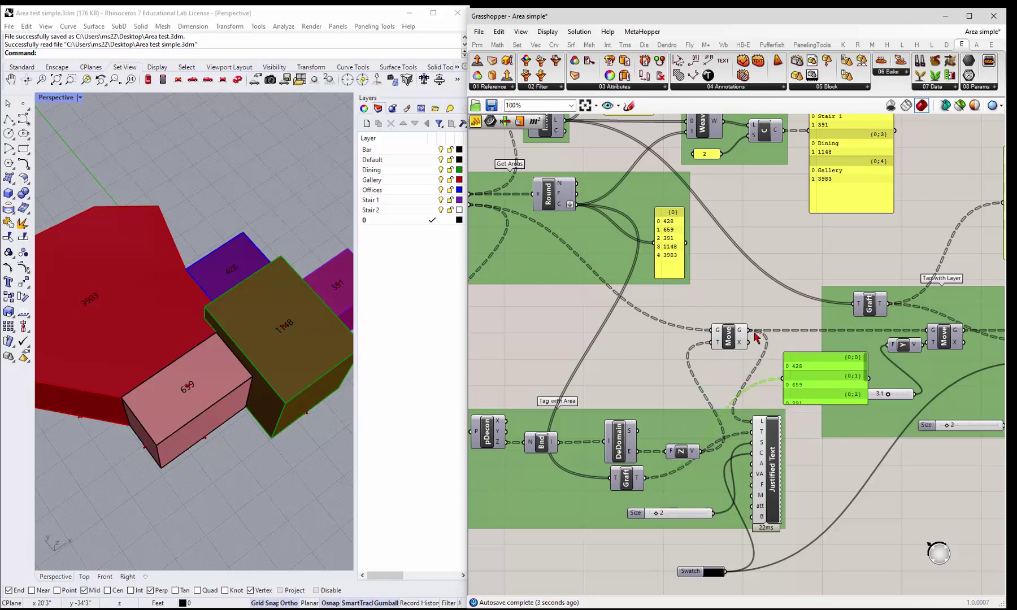
{"action": "left_click_drag", "start_coordinate": [750, 333], "coordinate": [784, 377]}
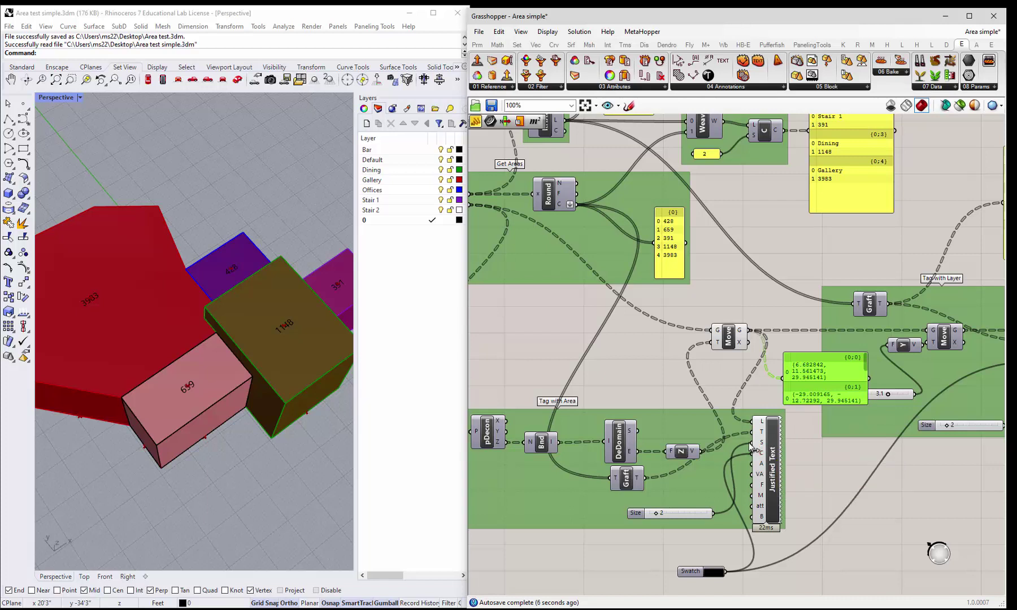
{"action": "left_click_drag", "start_coordinate": [751, 446], "coordinate": [752, 451]}
{"action": "mouse_move", "coordinate": [654, 513]}
{"action": "left_mouse_down"}
{"action": "mouse_move", "coordinate": [673, 515]}
{"action": "mouse_move", "coordinate": [657, 514]}
{"action": "left_mouse_up"}
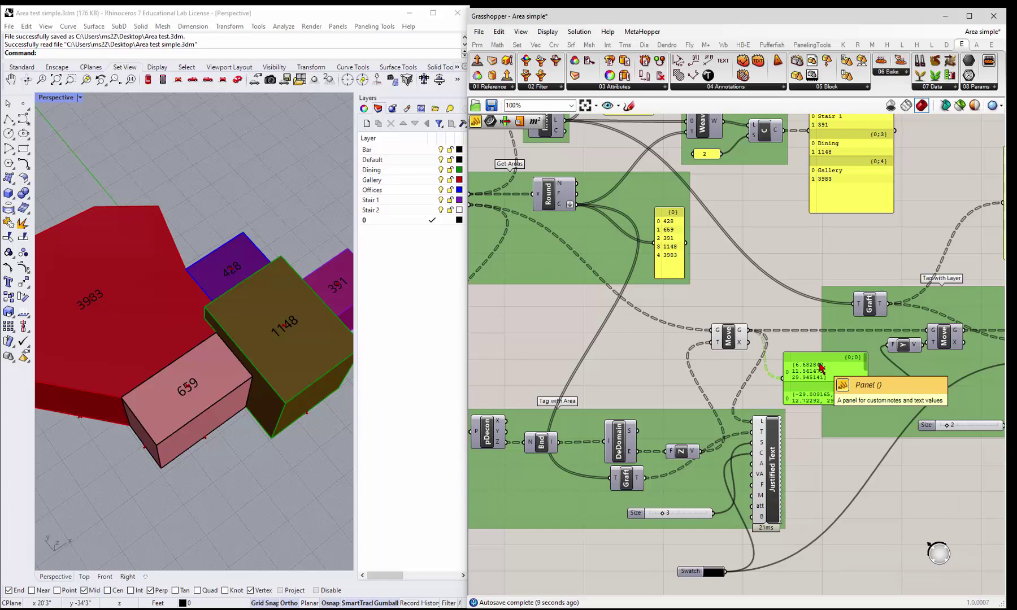
Step: Delete the coordinates panel and orbit the Rhino Perspective view to look at the block tops
{"action": "key", "text": "Delete"}
{"action": "scroll", "coordinate": [636, 387], "scroll_direction": "down", "scroll_amount": 3}
{"action": "scroll", "coordinate": [780, 357], "scroll_direction": "up", "scroll_amount": 4}
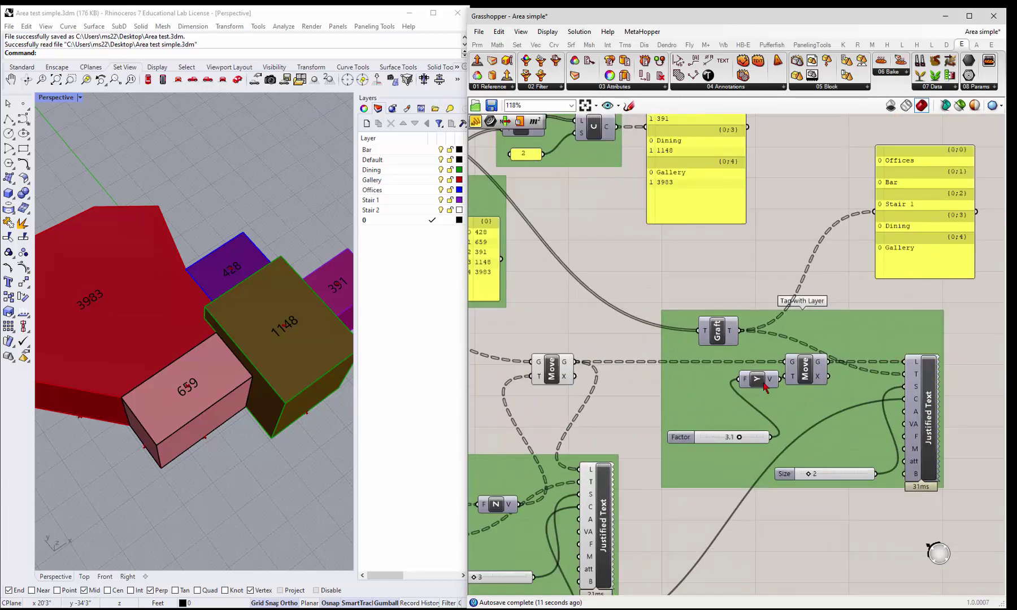
{"action": "scroll", "coordinate": [770, 369], "scroll_direction": "down", "scroll_amount": 3}
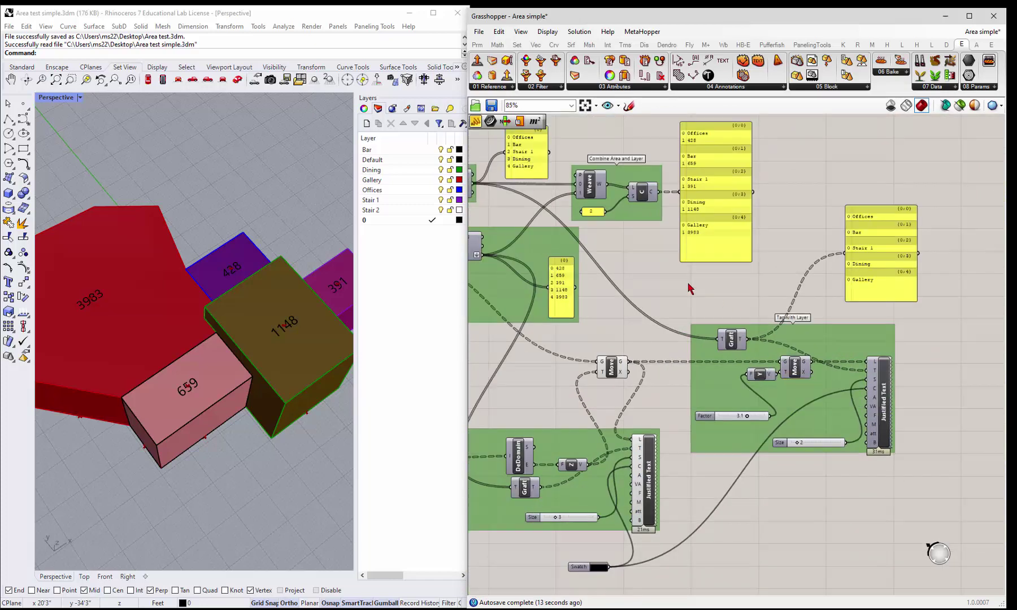
{"action": "scroll", "coordinate": [766, 274], "scroll_direction": "up", "scroll_amount": 1}
{"action": "scroll", "coordinate": [839, 245], "scroll_direction": "up", "scroll_amount": 3}
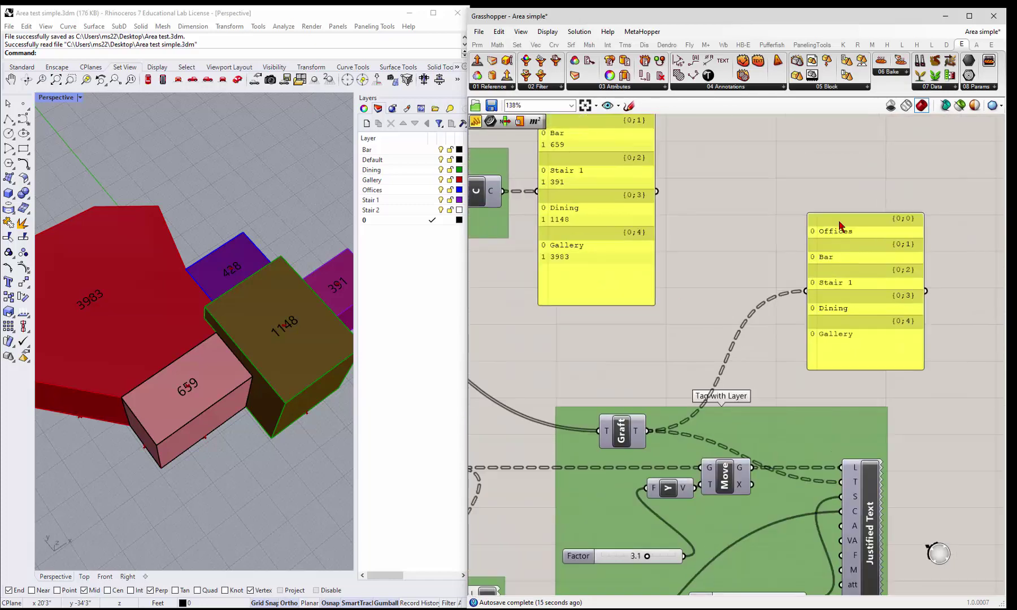
{"action": "scroll", "coordinate": [839, 229], "scroll_direction": "down", "scroll_amount": 1}
{"action": "scroll", "coordinate": [838, 343], "scroll_direction": "down", "scroll_amount": 3}
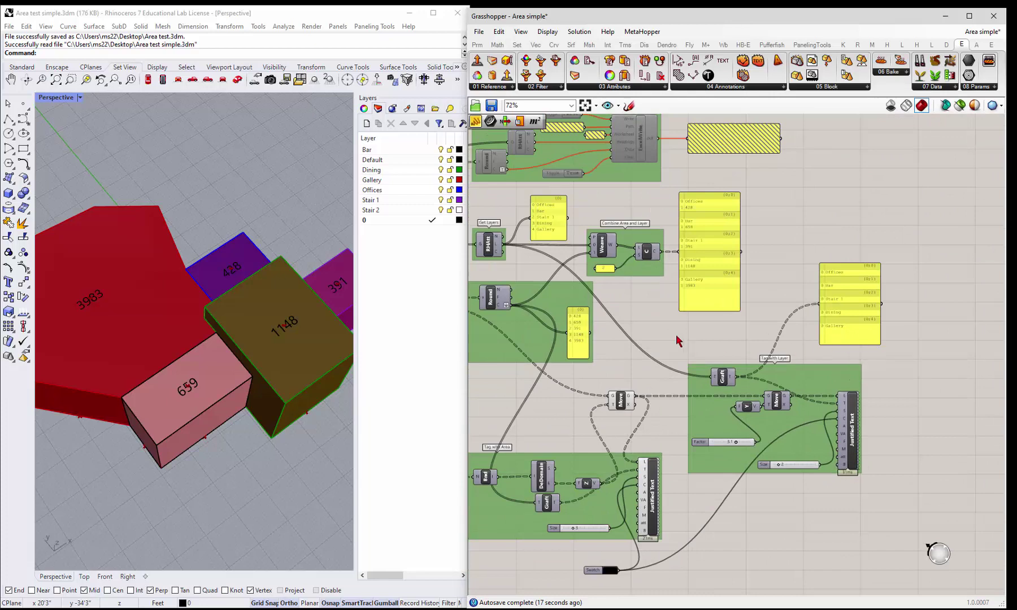
{"action": "scroll", "coordinate": [505, 247], "scroll_direction": "up", "scroll_amount": 2}
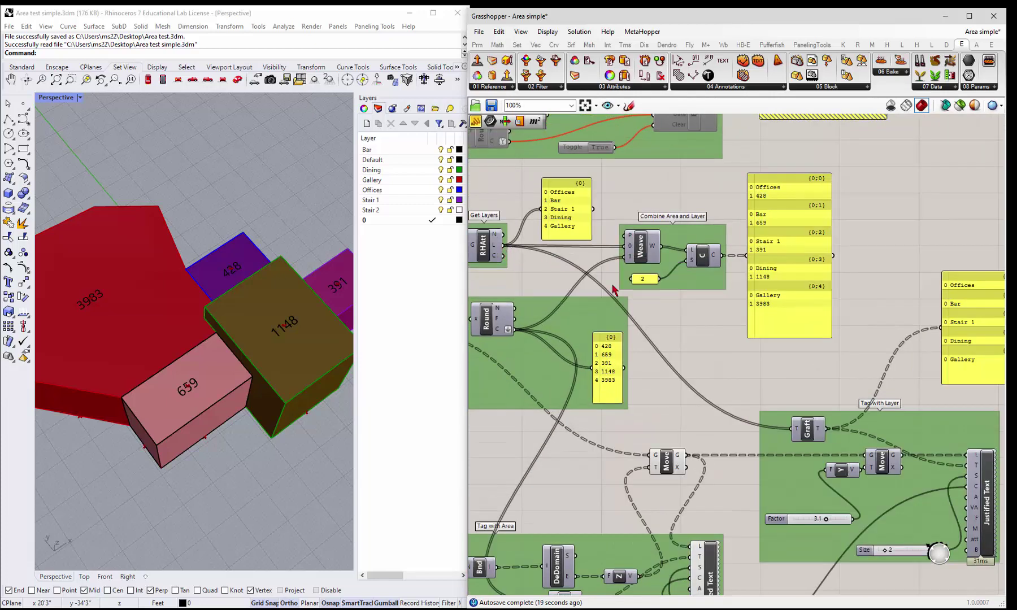
{"action": "scroll", "coordinate": [743, 337], "scroll_direction": "down", "scroll_amount": 2}
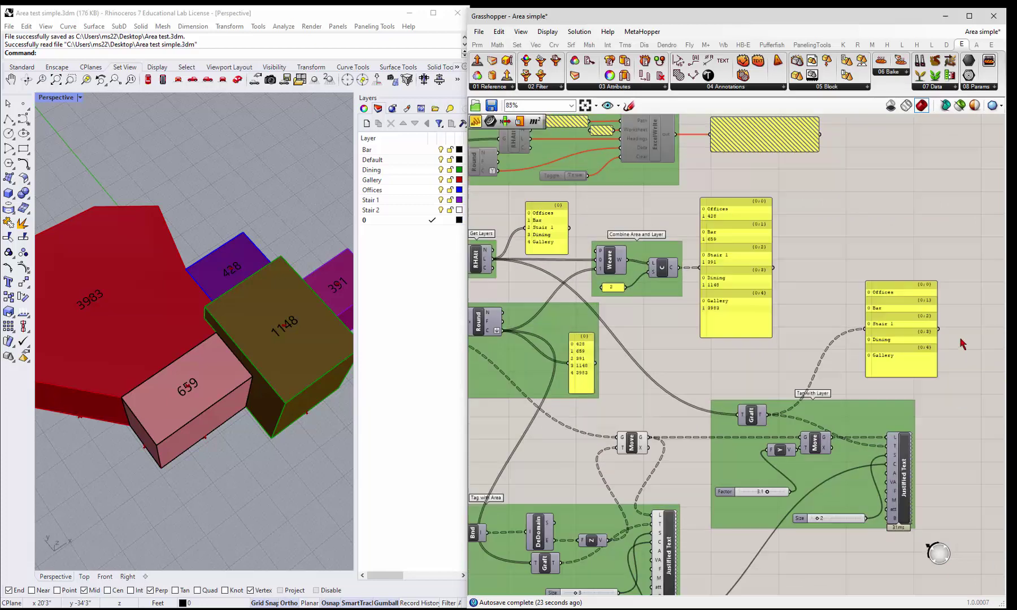
{"action": "scroll", "coordinate": [961, 345], "scroll_direction": "up", "scroll_amount": 2}
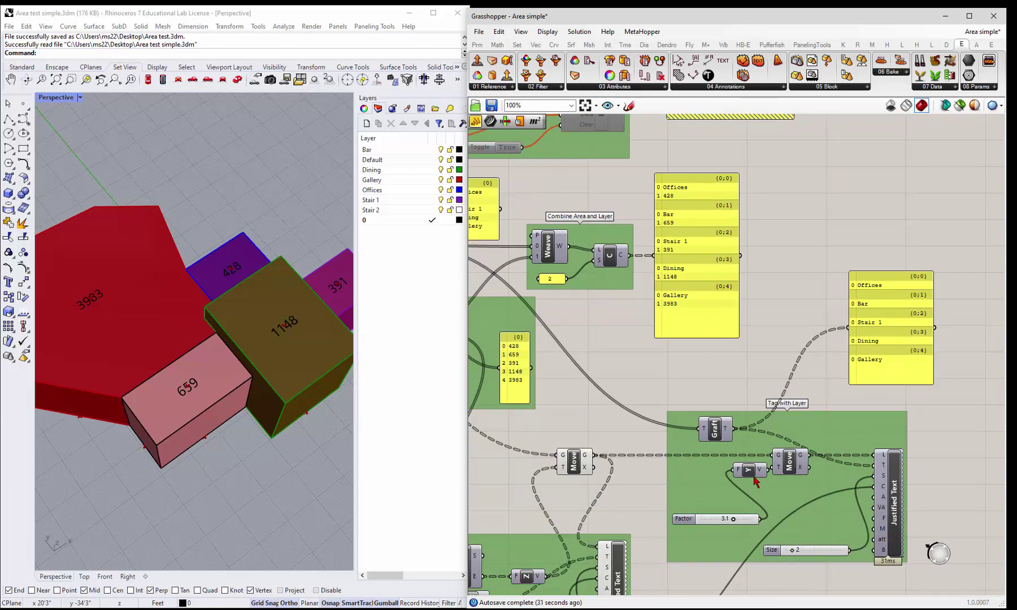
{"action": "left_click", "coordinate": [76, 451]}
{"action": "right_click_drag", "start_coordinate": [250, 475], "coordinate": [212, 468]}
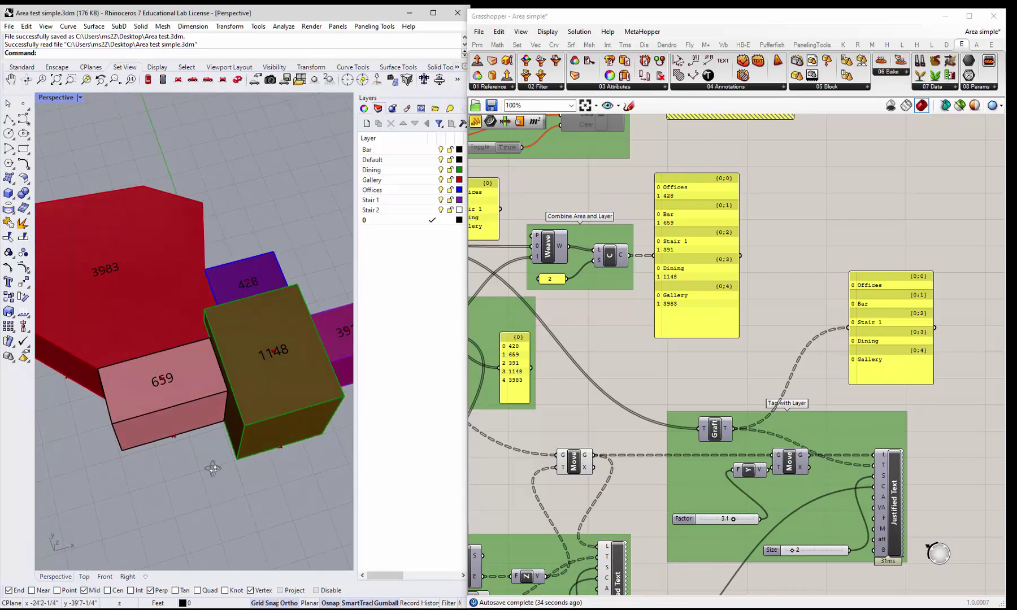
Step: Enable Preview on the Tag with Layer Justified Text and wire a size slider to it at 2
{"action": "right_click", "coordinate": [897, 489]}
{"action": "left_click", "coordinate": [911, 512]}
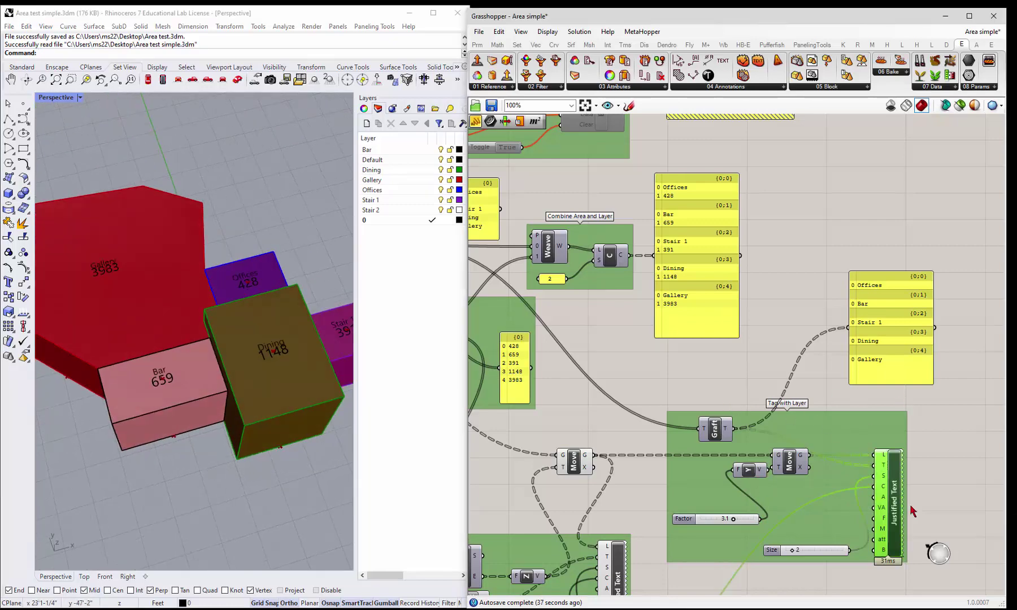
{"action": "scroll", "coordinate": [719, 477], "scroll_direction": "down", "scroll_amount": 3}
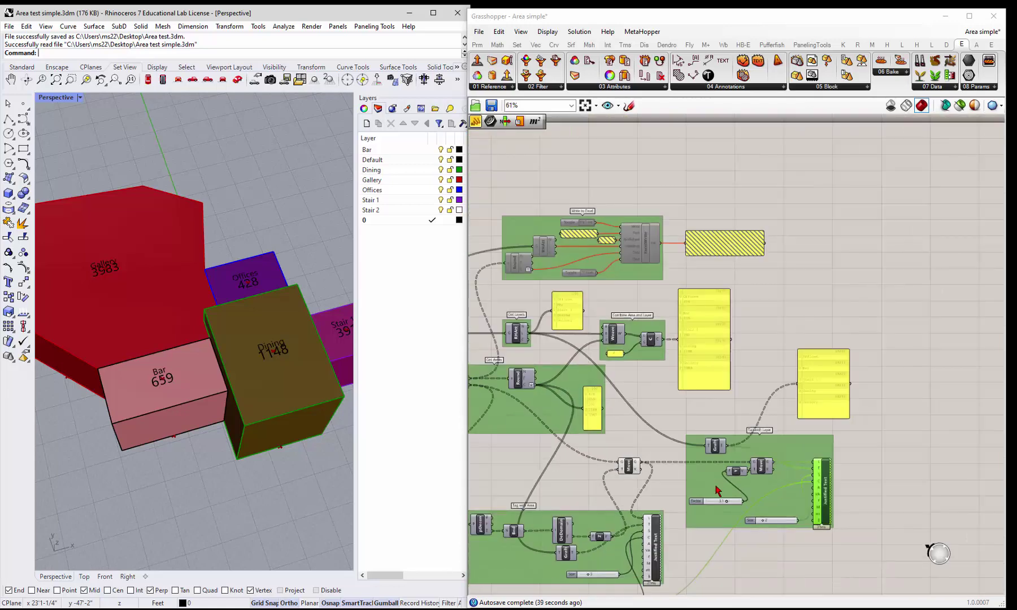
{"action": "scroll", "coordinate": [624, 598], "scroll_direction": "up", "scroll_amount": 3}
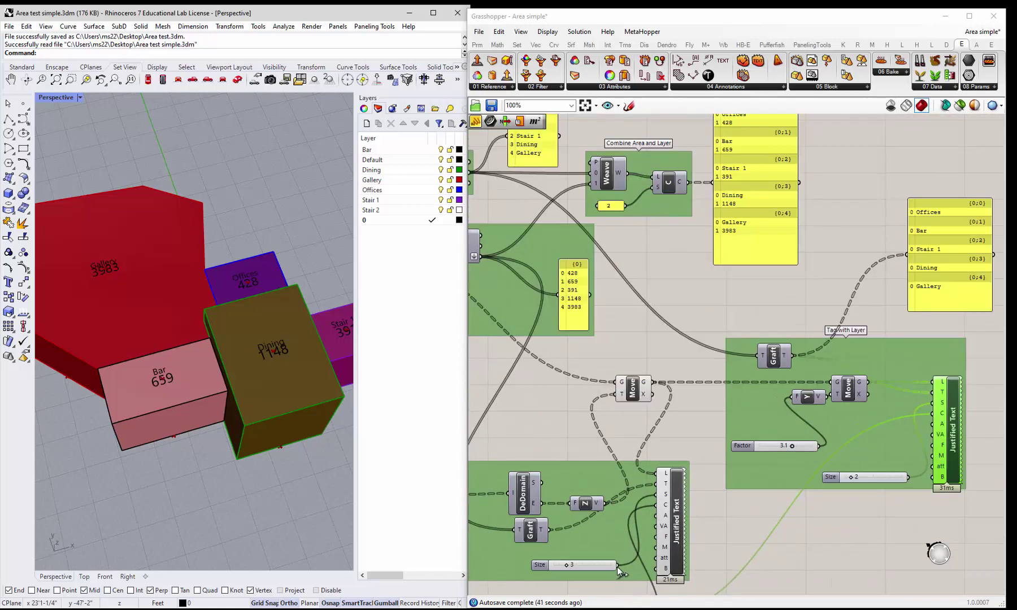
{"action": "left_click_drag", "start_coordinate": [618, 566], "coordinate": [933, 403]}
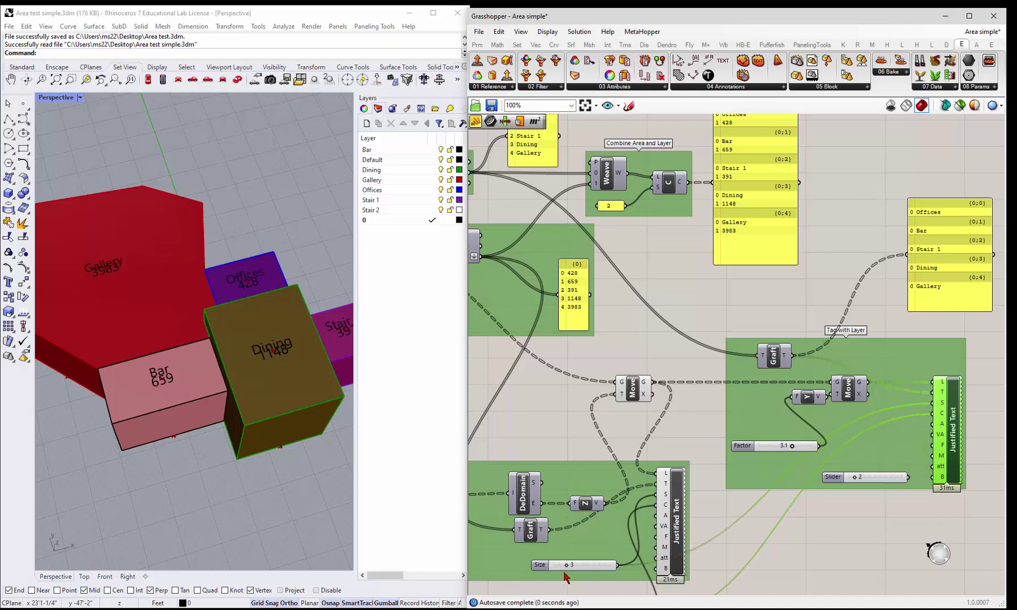
{"action": "mouse_move", "coordinate": [565, 567]}
{"action": "left_mouse_down"}
{"action": "mouse_move", "coordinate": [577, 564]}
{"action": "mouse_move", "coordinate": [551, 567]}
{"action": "mouse_move", "coordinate": [566, 565]}
{"action": "left_mouse_up"}
Step: Drag the Factor slider from 3.1 to 4.5, zoom out in Rhino, and zoom the canvas to Write to Excel
{"action": "scroll", "coordinate": [815, 425], "scroll_direction": "up", "scroll_amount": 2}
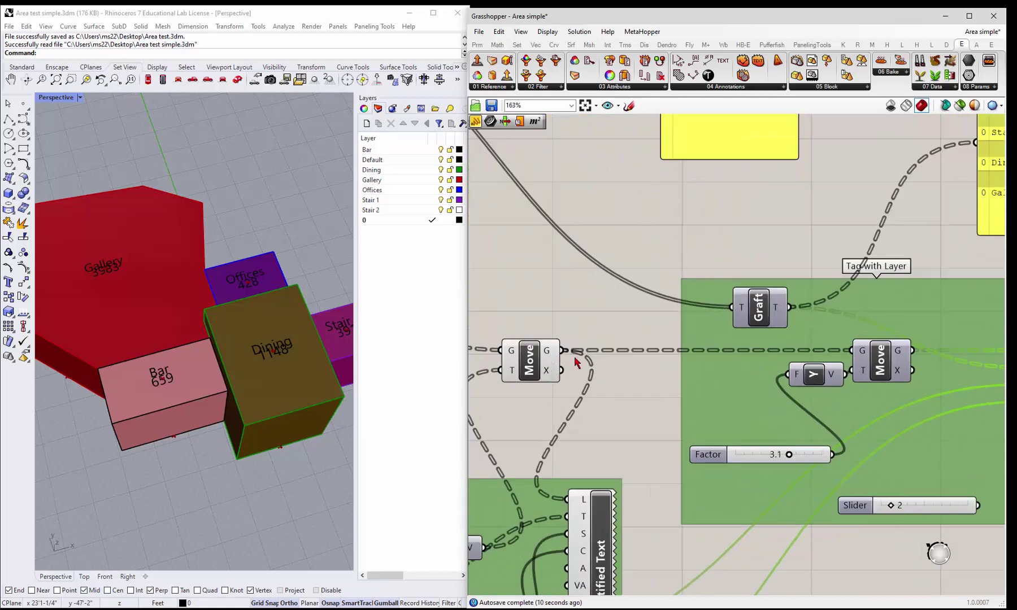
{"action": "left_click_drag", "start_coordinate": [789, 454], "coordinate": [812, 461]}
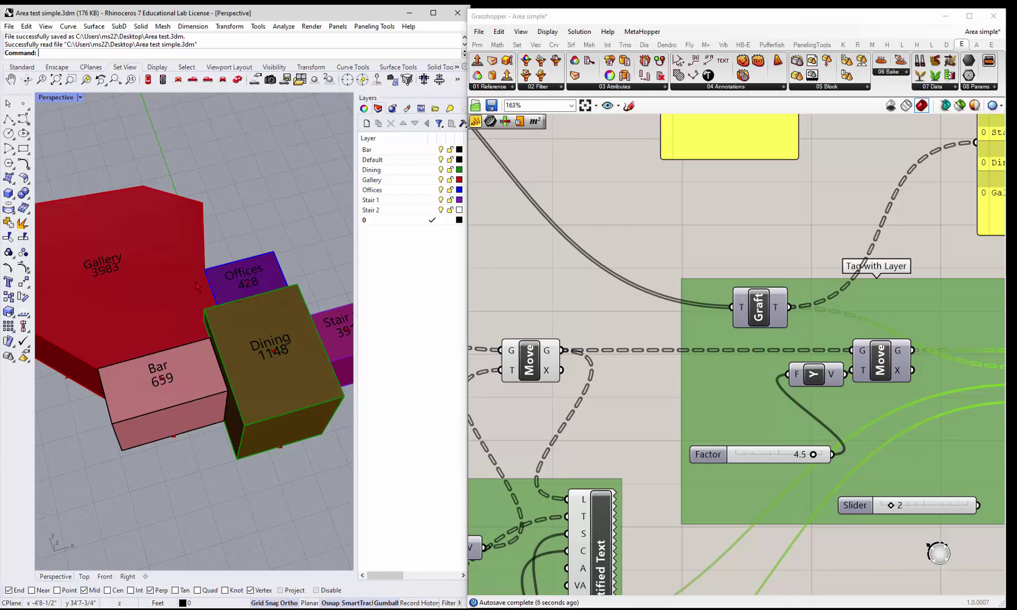
{"action": "scroll", "coordinate": [246, 322], "scroll_direction": "down", "scroll_amount": 5}
{"action": "left_click", "coordinate": [562, 292]}
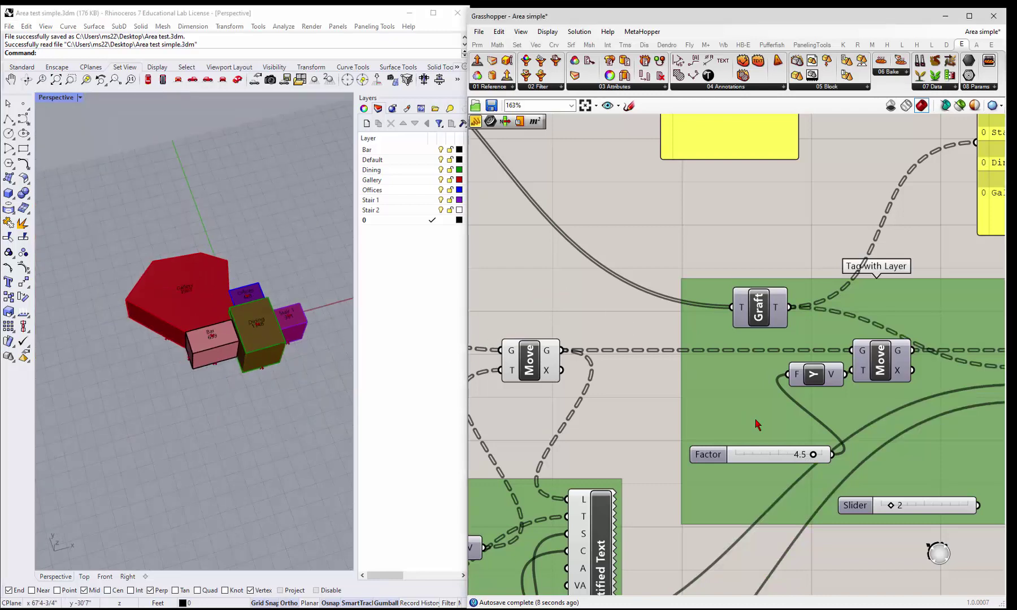
{"action": "scroll", "coordinate": [758, 425], "scroll_direction": "down", "scroll_amount": 5}
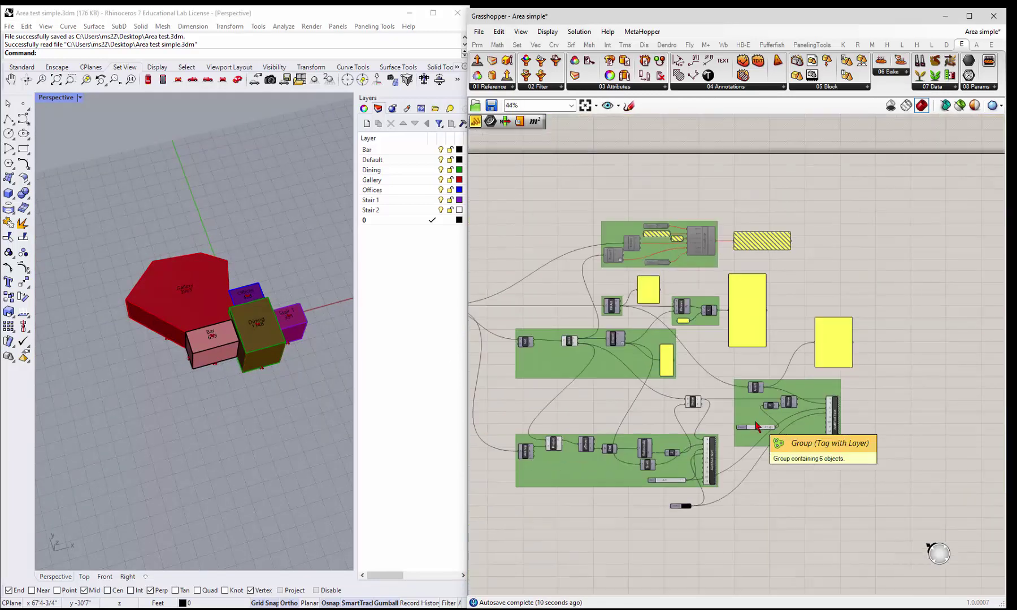
{"action": "scroll", "coordinate": [606, 247], "scroll_direction": "up", "scroll_amount": 1}
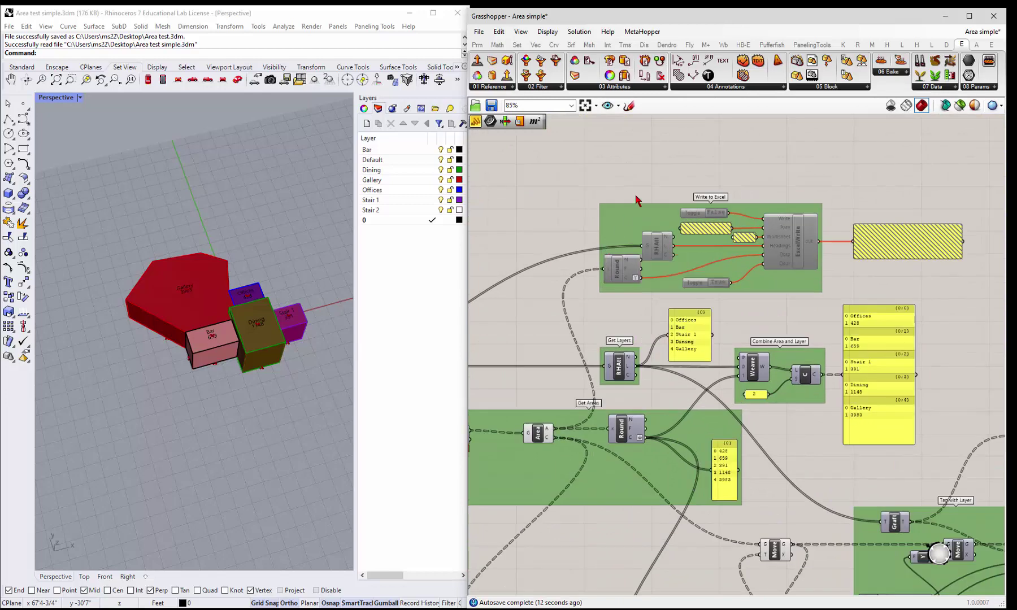
{"action": "scroll", "coordinate": [637, 199], "scroll_direction": "up", "scroll_amount": 2}
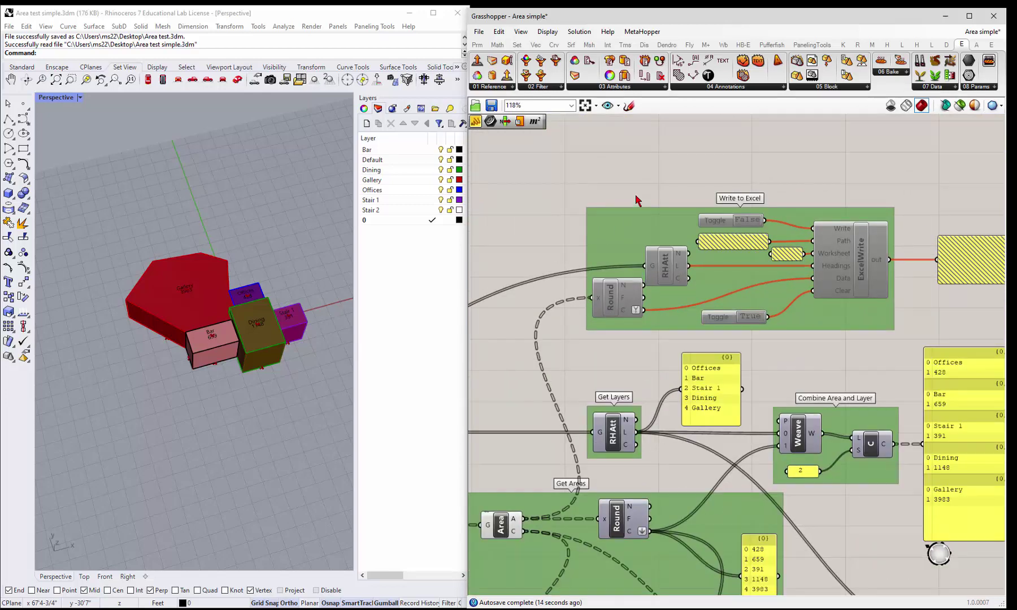